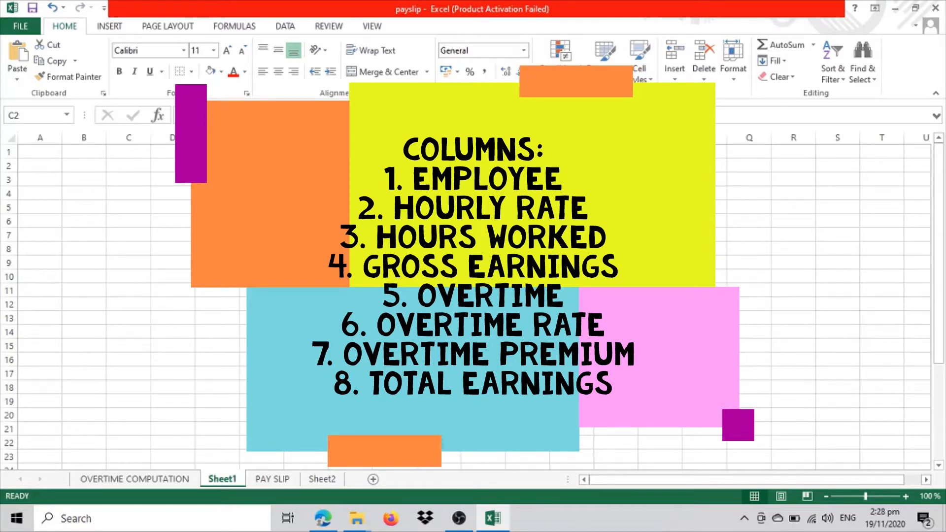
Step: Merge and center cells C2:D2, and fill the merged format across row 2 through column T
drag(129, 165, 171, 168)
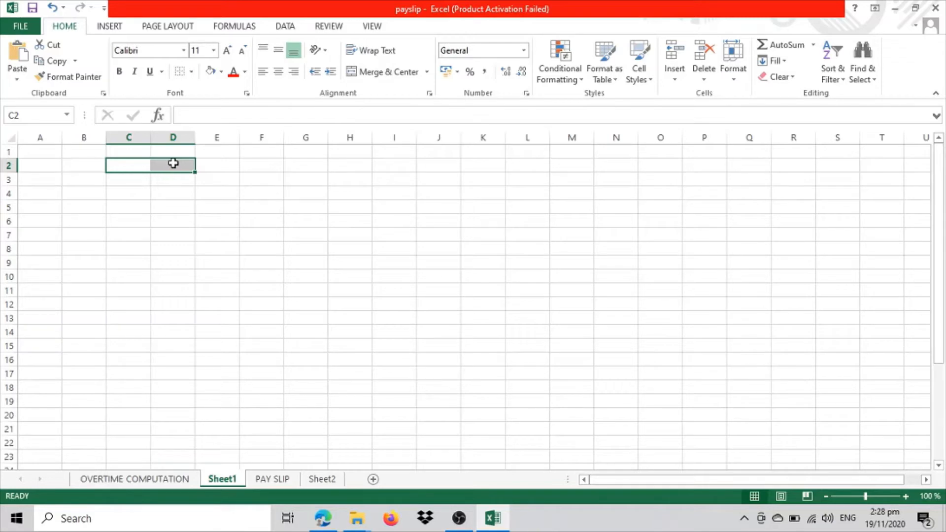
click(370, 75)
drag(195, 174, 862, 175)
drag(921, 172, 545, 194)
click(213, 166)
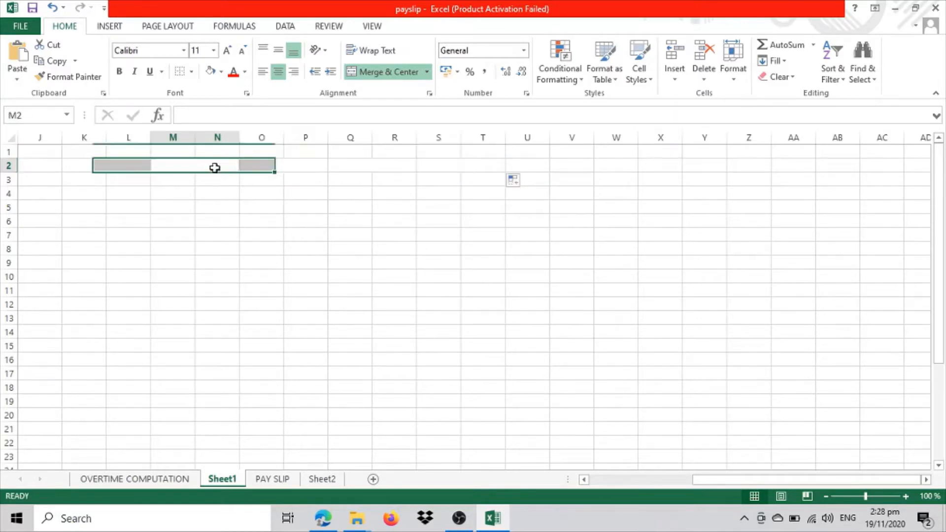
drag(840, 480, 285, 334)
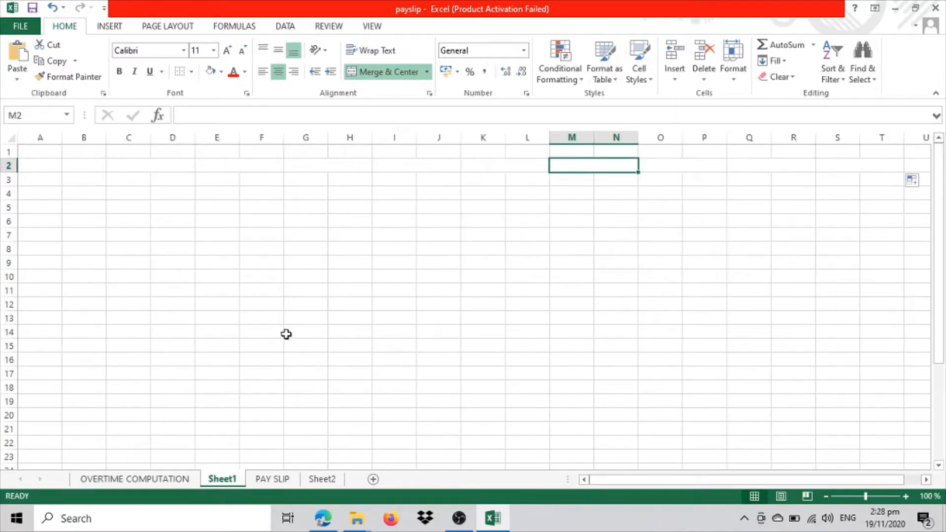
Step: Fill the merged cells of C2:T2 down through row 24
click(135, 163)
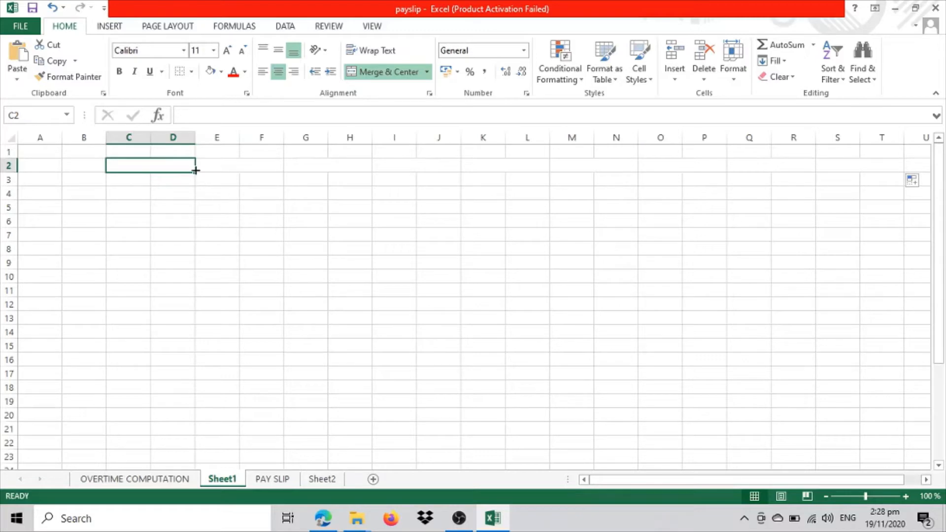
drag(161, 169, 906, 448)
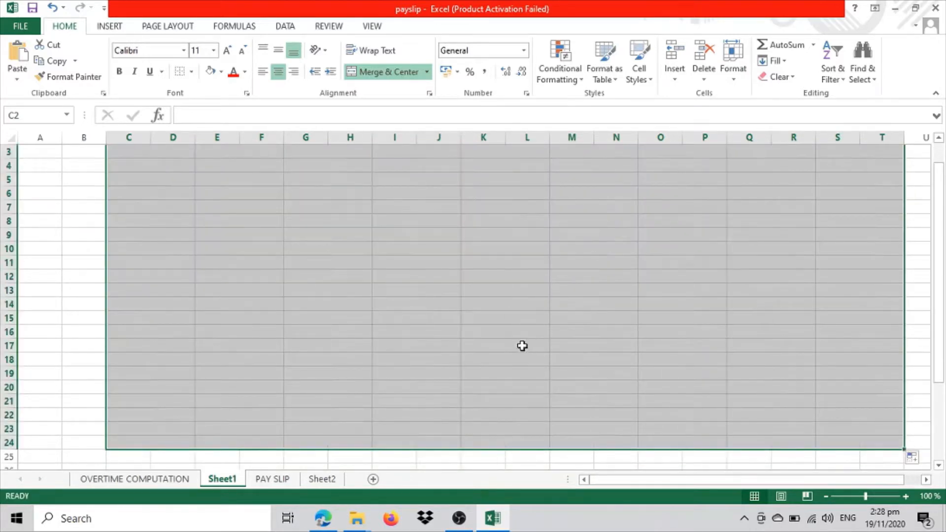
scroll(522, 344, up, 1)
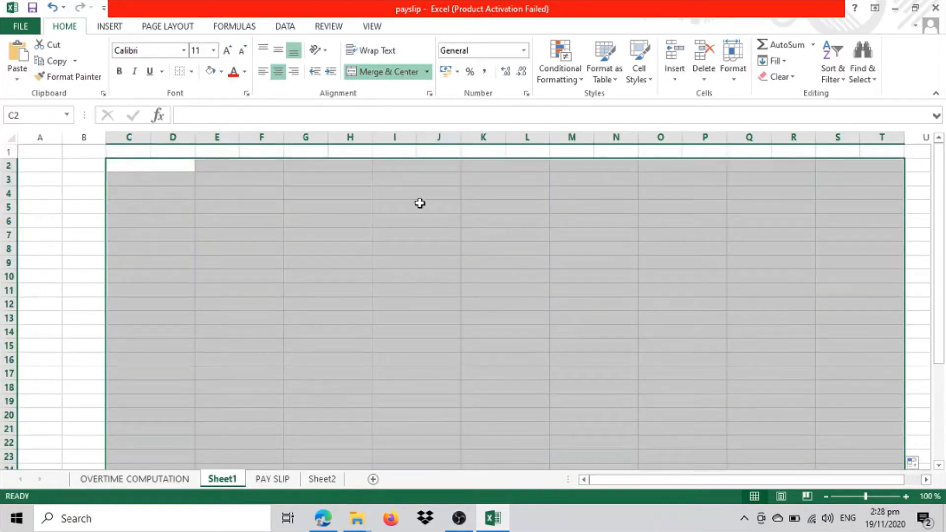
Step: Apply All Borders to the table range C2:T24
click(191, 72)
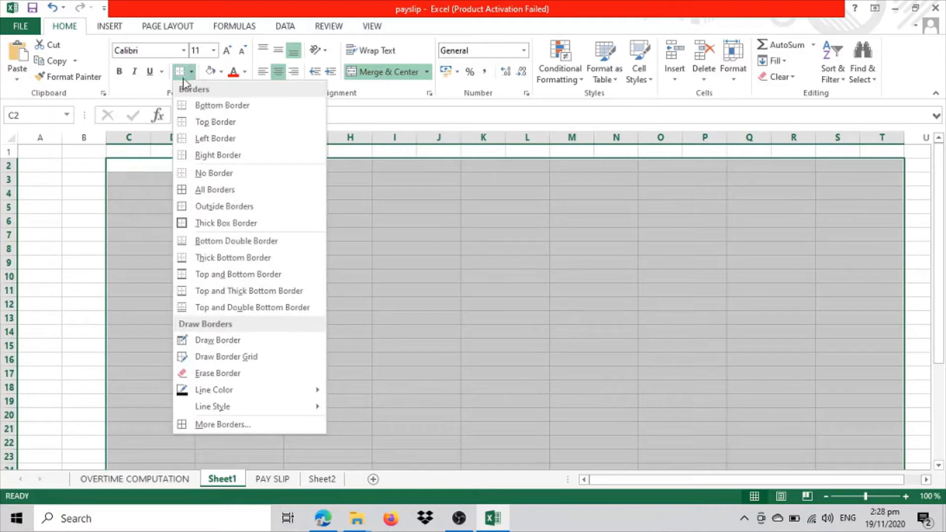
click(214, 192)
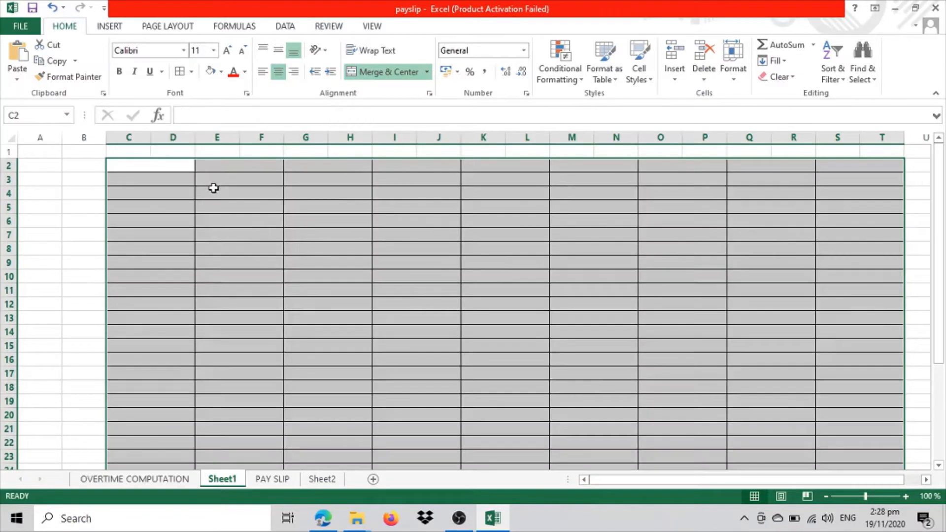
click(355, 194)
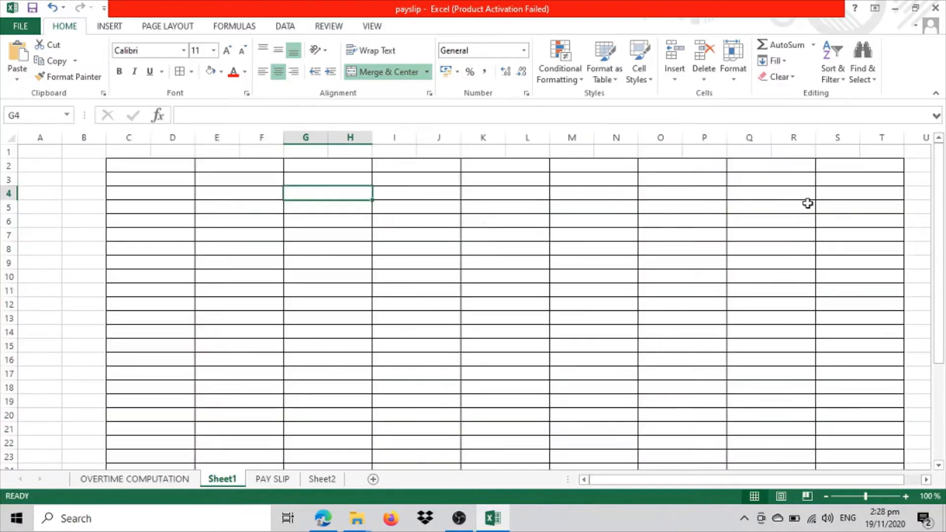
Step: Enter the headers EMPLOYEE, HOURLY RATE and HOURS WORKED in cells C2, E2 and G2
click(150, 165)
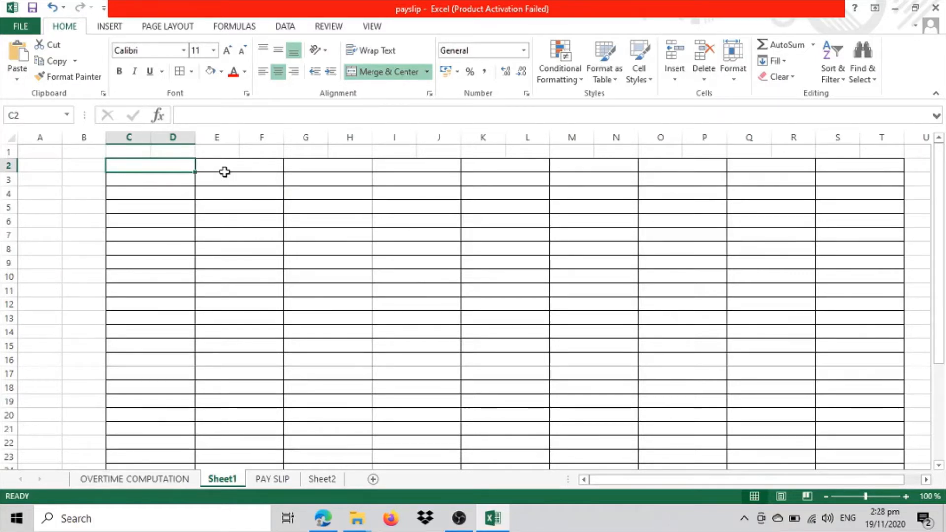
text(EMPLOYEE)
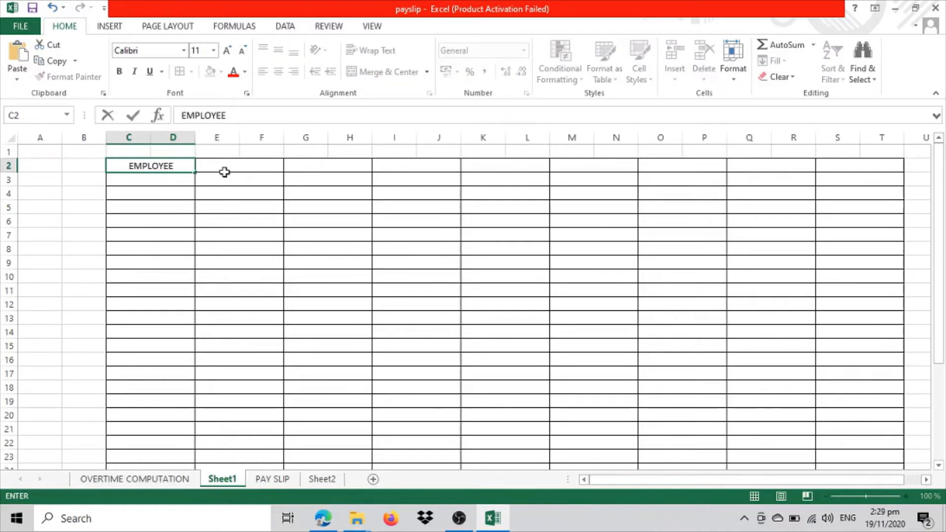
key(Tab)
text(HOURLY RATE HOURS)
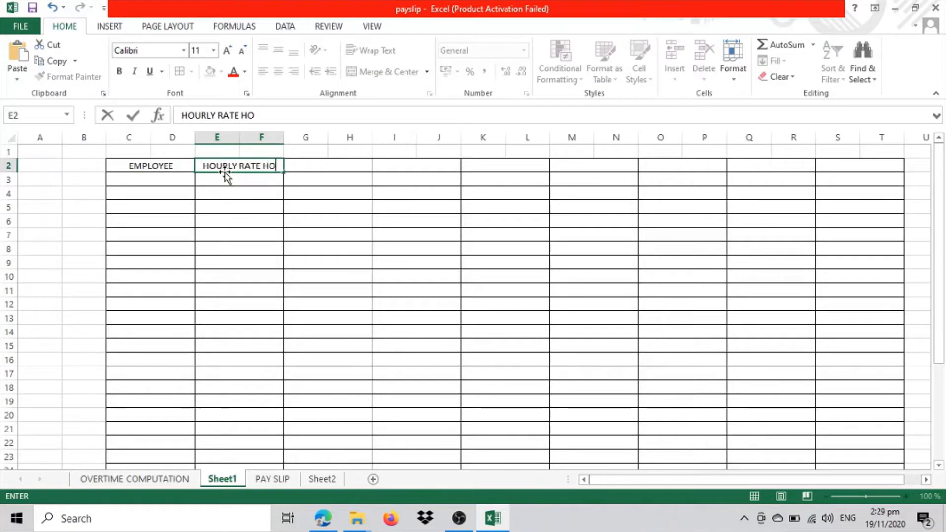
key(BackSpace)
key(BackSpace)
key(BackSpace)
key(BackSpace)
key(BackSpace)
key(BackSpace)
key(Tab)
text(HOURS WORKED)
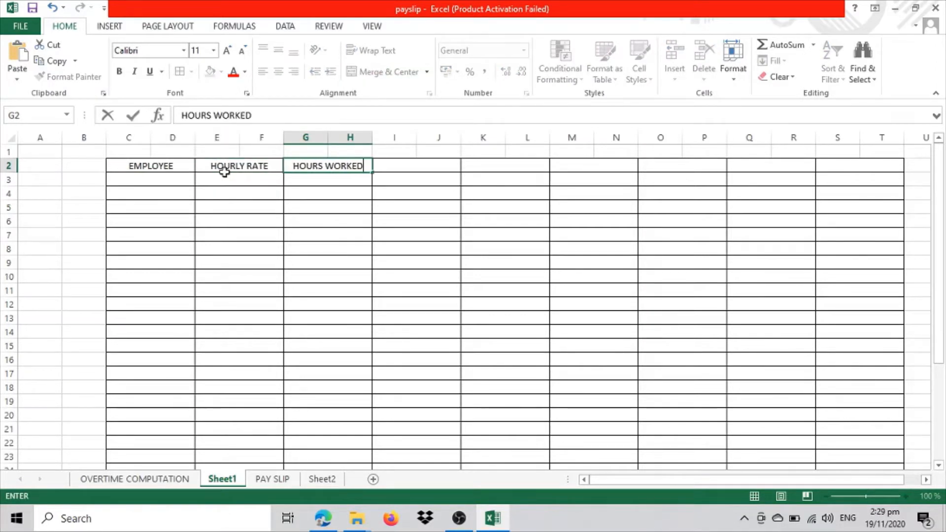
Step: Enter the headers GROSS EARNINGS, OVERTIME and OVERTIME RATE in cells I2, K2 and M2
key(Tab)
text(GROSS EARNI)
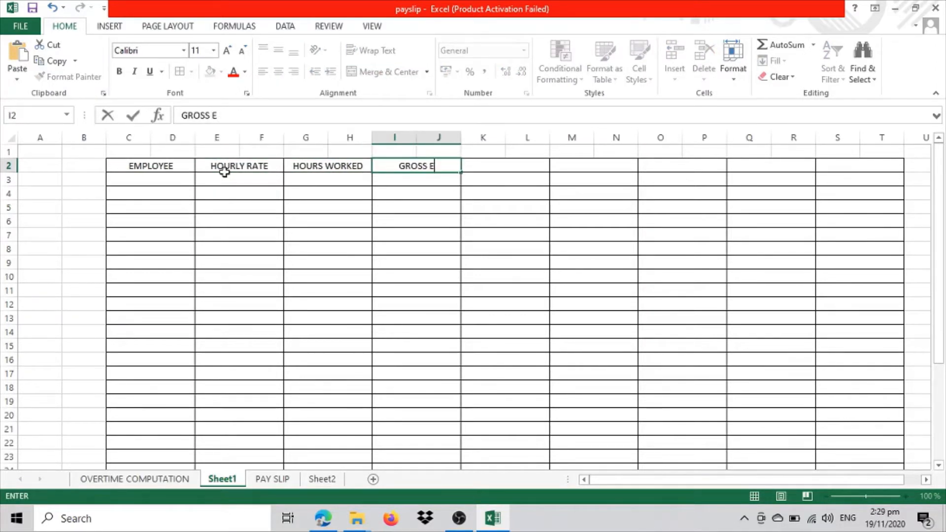
key(BackSpace)
key(BackSpace)
text(NINGS)
key(Tab)
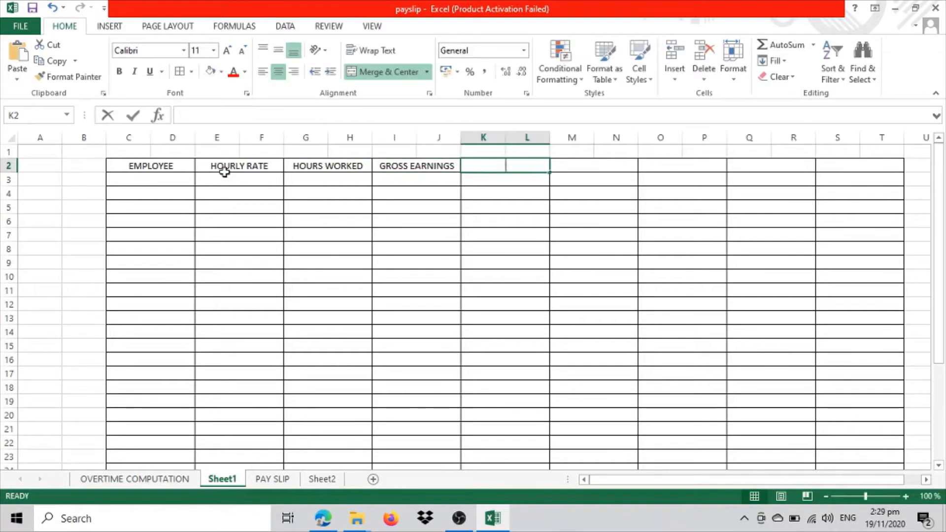
text(OVERTIME)
key(Tab)
text(OVERTIME RATE)
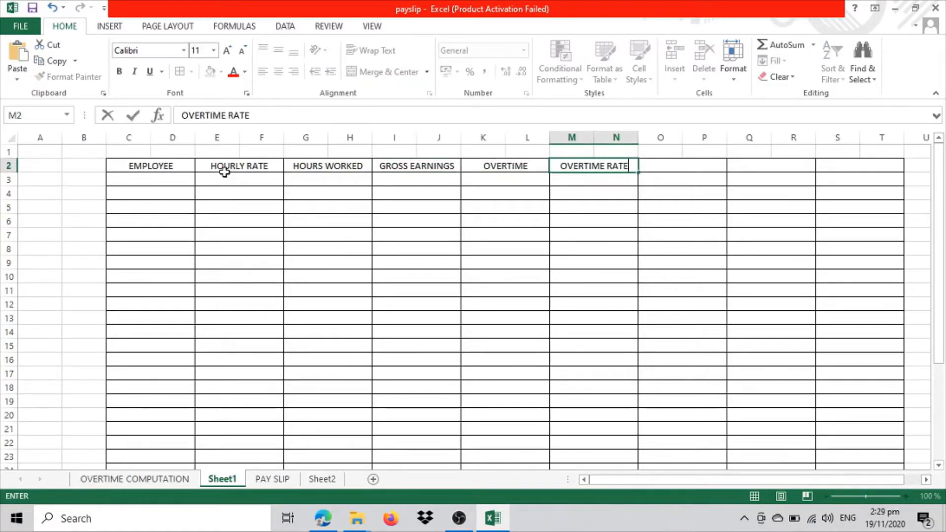
Step: Enter the headers OVERTIME PREMIUM in O2 and TOTAL EARNINGS in Q2
key(Tab)
text(OVERTIME PREMIUM)
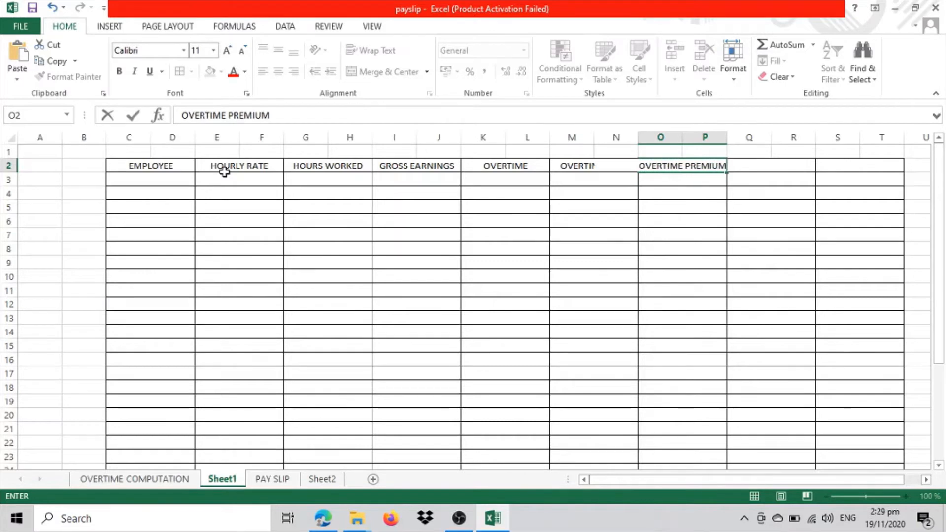
key(Tab)
text(TOTAL EARNINGS)
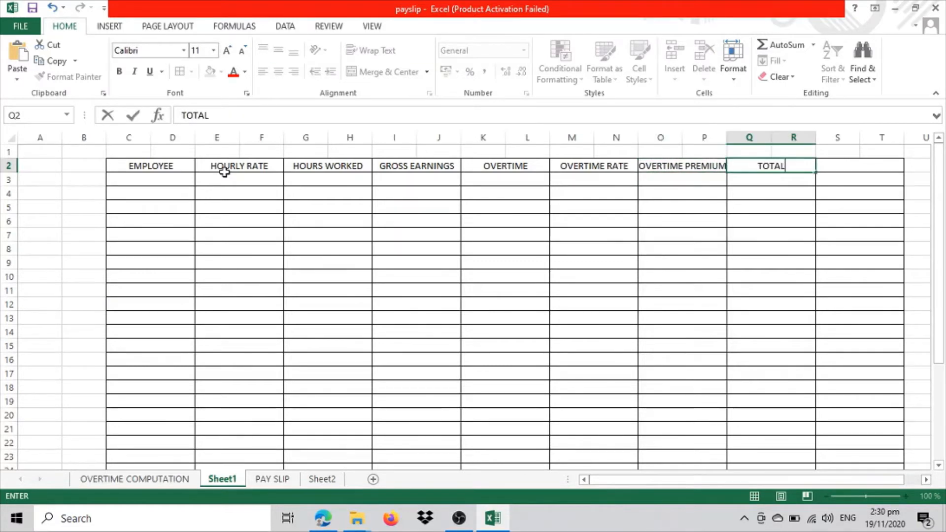
click(416, 235)
Step: Remove the borders from the unused merged column S:T of the table
drag(860, 165, 868, 369)
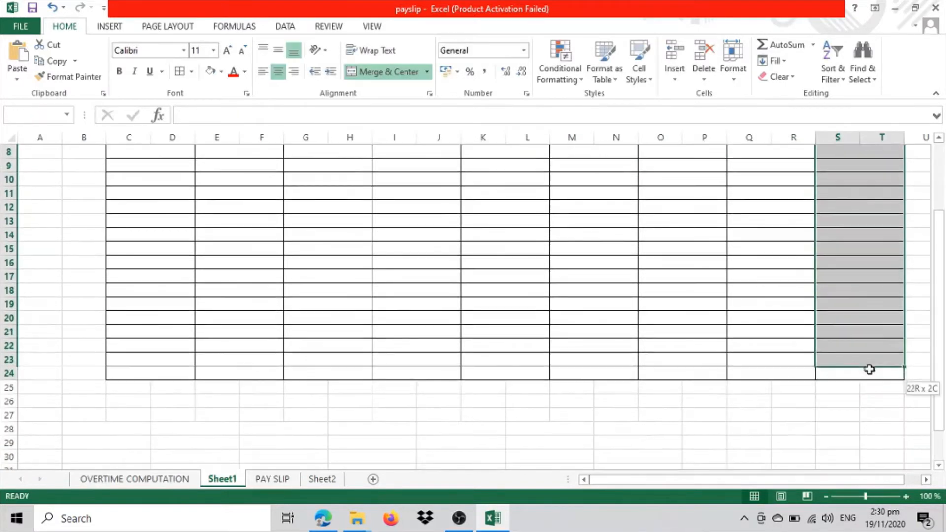
scroll(542, 295, up, 2)
click(191, 72)
click(206, 176)
click(859, 262)
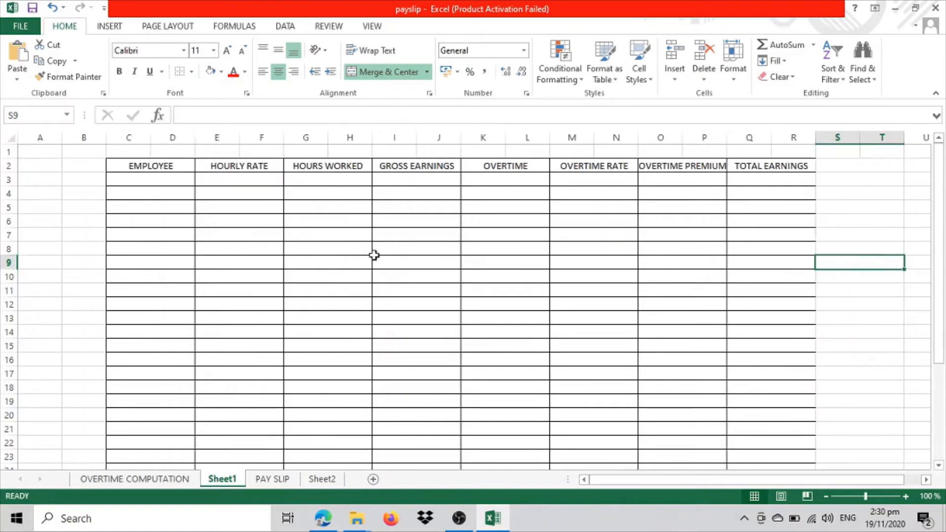
Step: Reapply All Borders to the TOTAL EARNINGS column, from its header in Q2 to the end of the table
drag(771, 165, 768, 373)
click(191, 73)
click(211, 190)
scroll(211, 190, up, 1)
scroll(211, 190, up, 2)
click(833, 317)
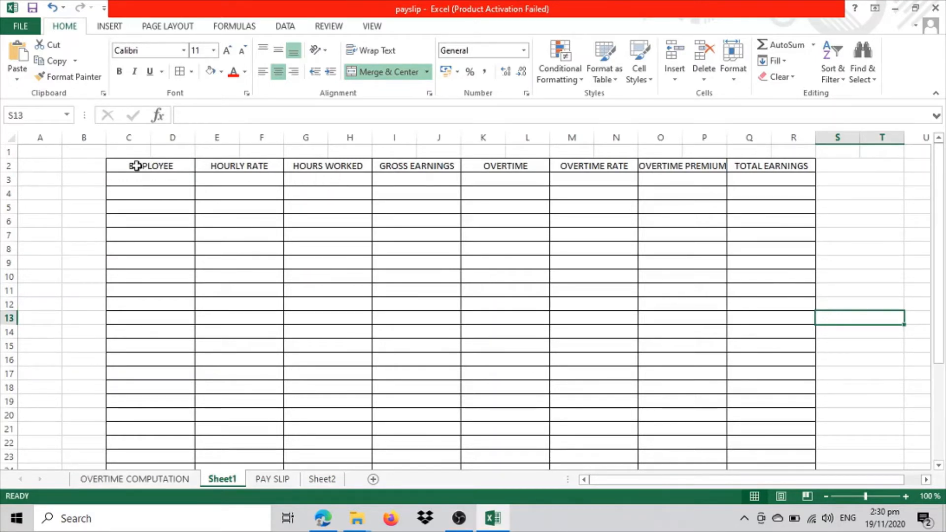
Step: Set the header row C2:R2 to black text on a gold fill
drag(136, 166, 753, 168)
click(244, 77)
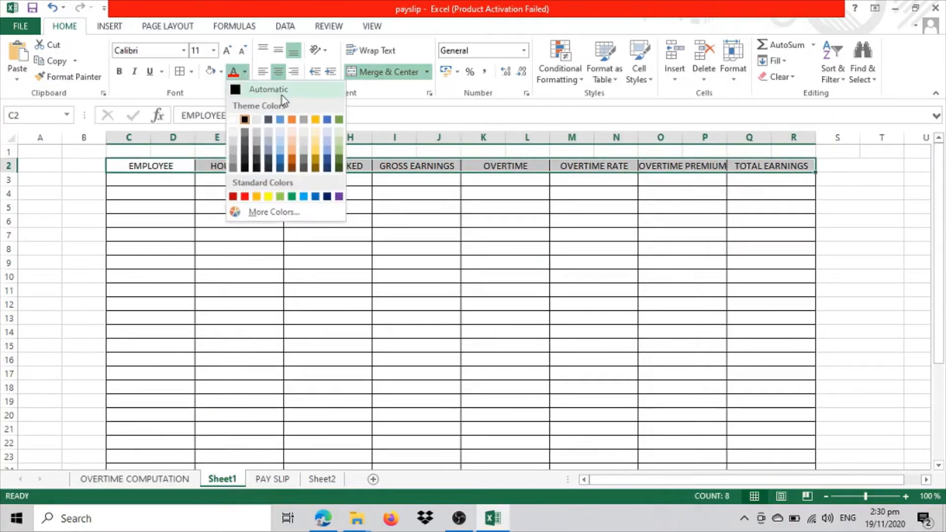
click(246, 120)
click(221, 73)
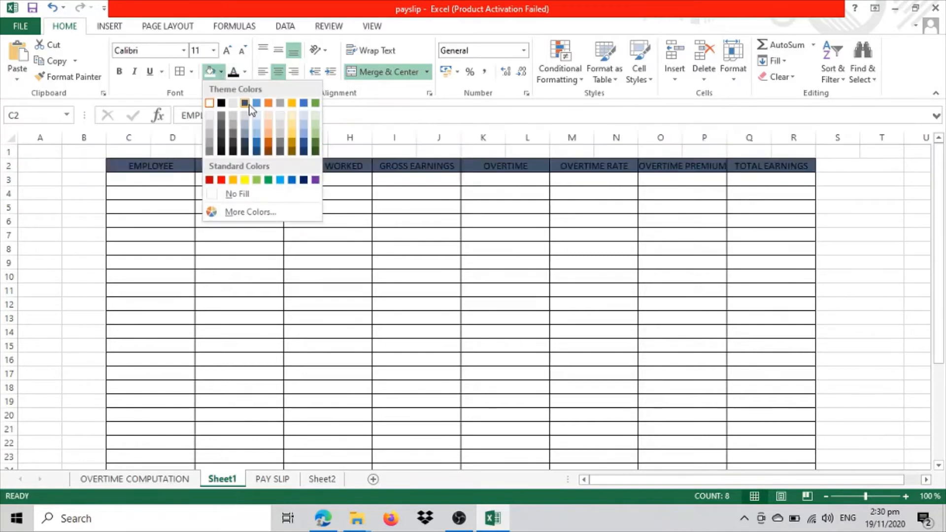
click(292, 103)
Step: Fill the EMPLOYEE column cells C3:D24 with light orange
drag(157, 180, 155, 430)
click(221, 74)
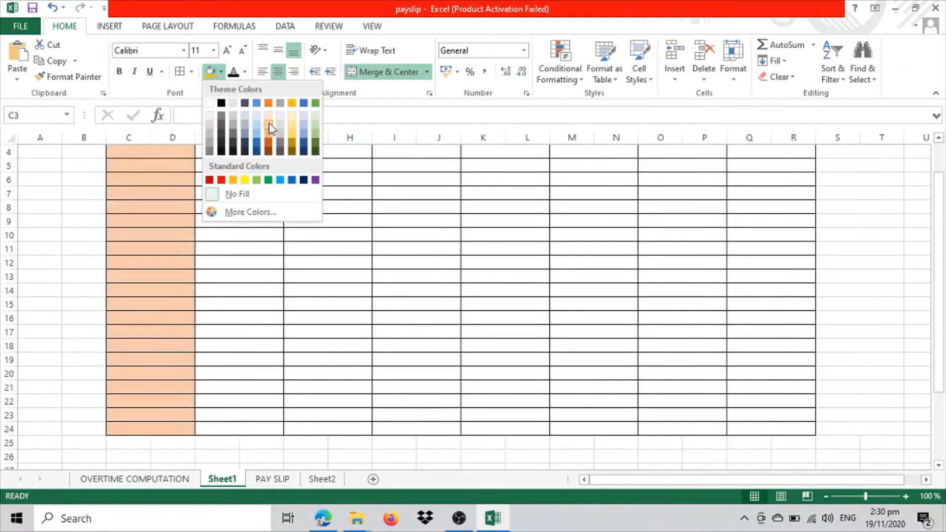
click(269, 123)
click(296, 236)
Step: Fill the TOTAL EARNINGS column cells Q3:R24 with light blue-gray
scroll(277, 243, up, 1)
drag(742, 178, 798, 430)
click(221, 74)
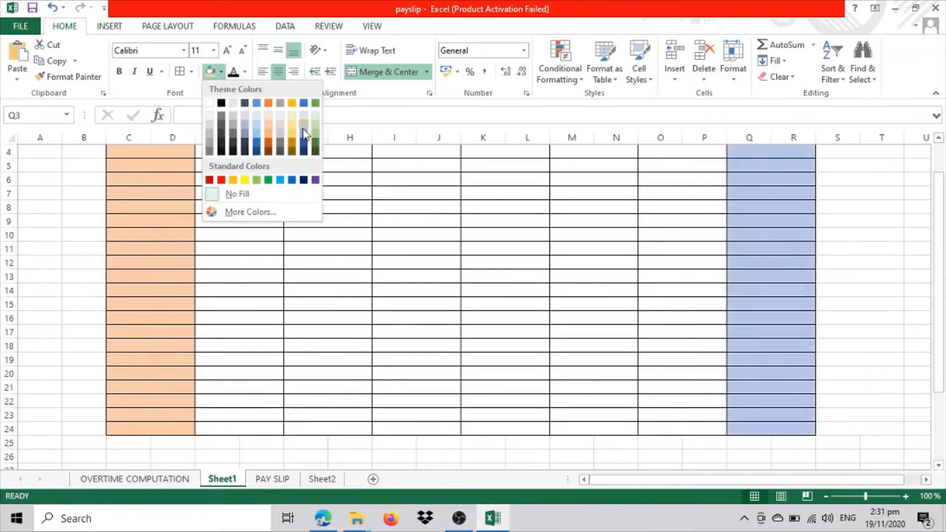
click(247, 139)
scroll(681, 266, up, 1)
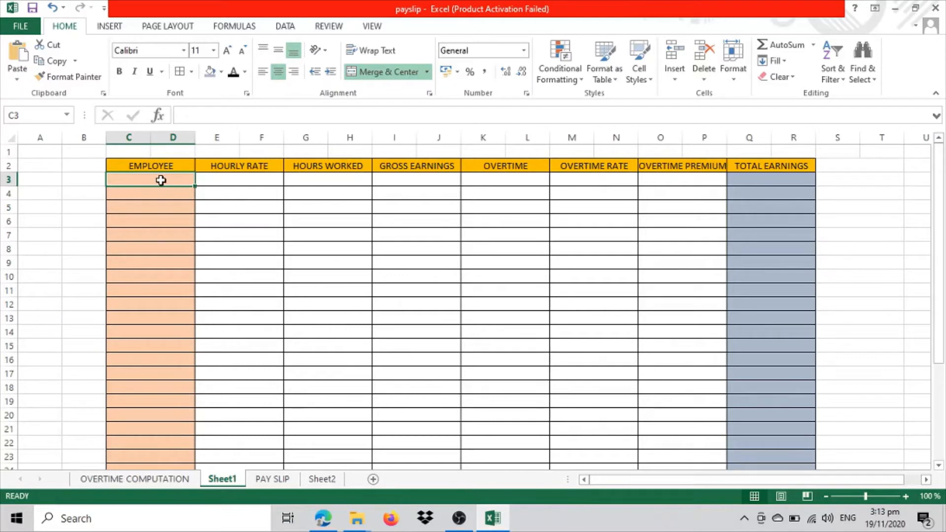
Step: Fill in row 3 with the employee's name, the hourly rate formula =420/8 and 8 hours worked
text(Li)
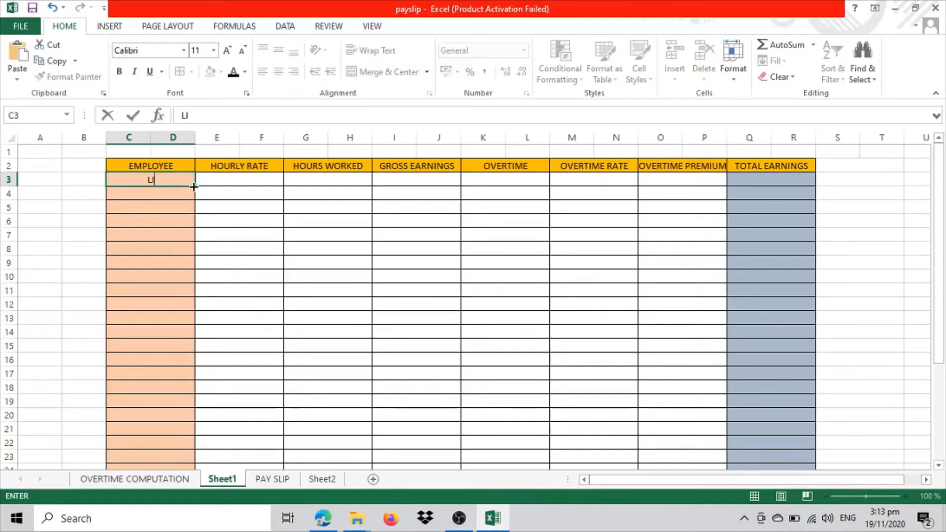
text(SA)
click(262, 177)
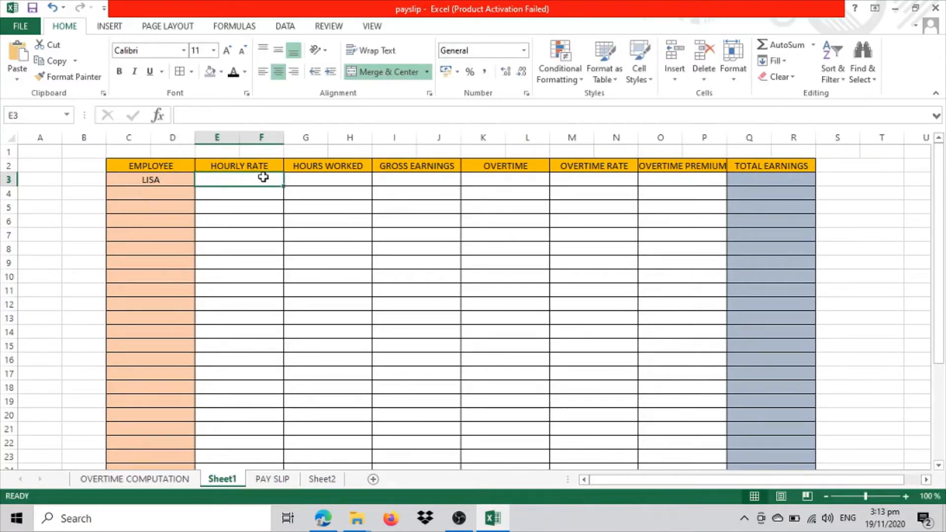
text(=)
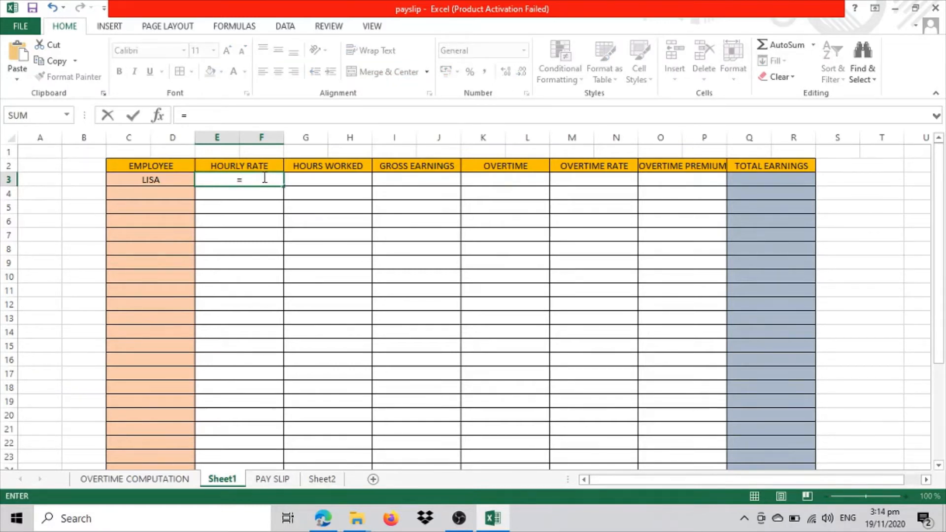
text(420/8)
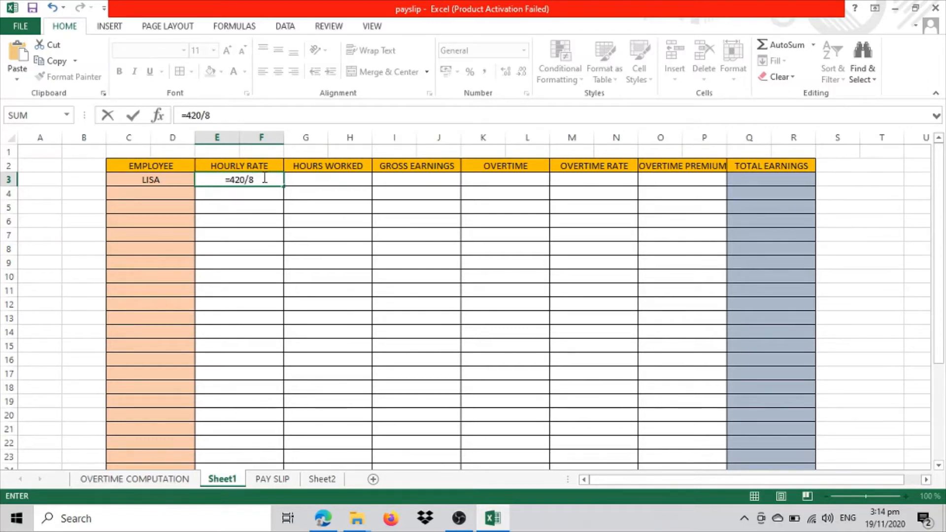
key(Return)
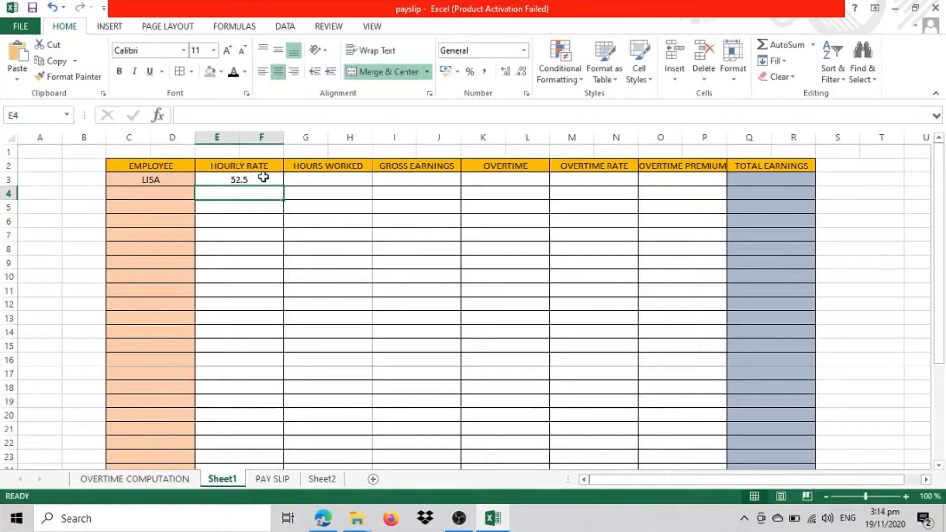
click(315, 178)
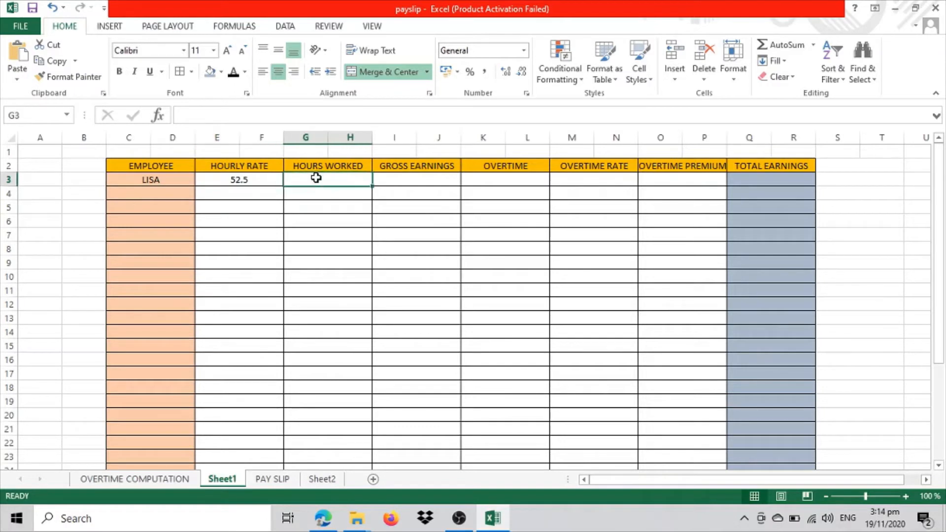
text(8)
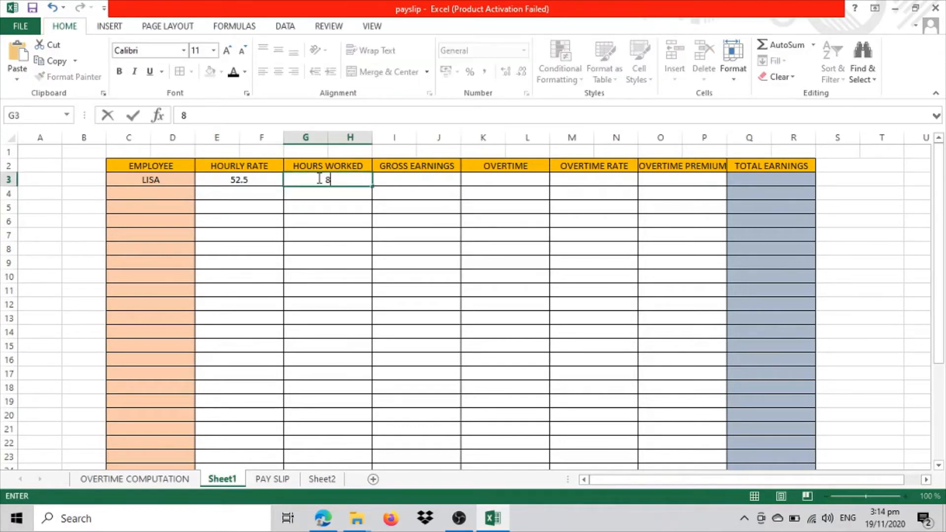
Step: Compute the gross earnings in I3 as hourly rate times hours worked with the formula =E3*G3
click(393, 179)
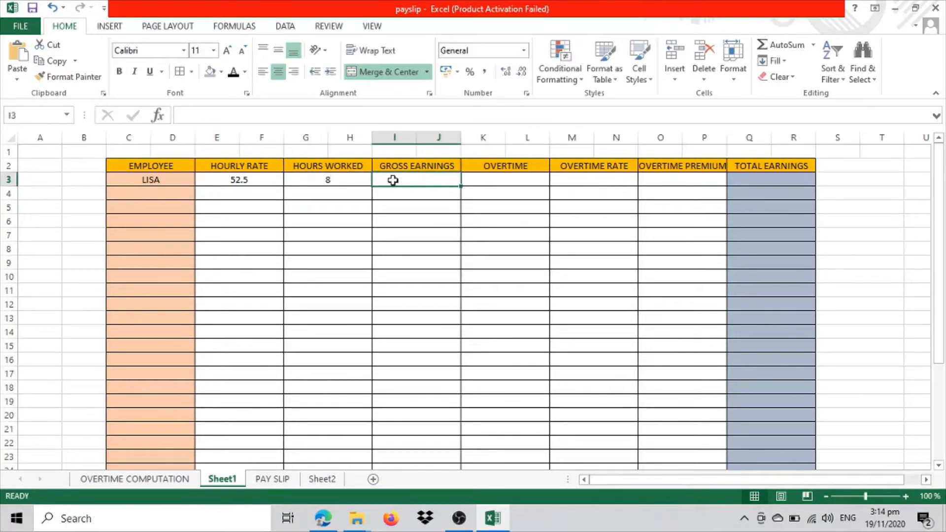
text(=)
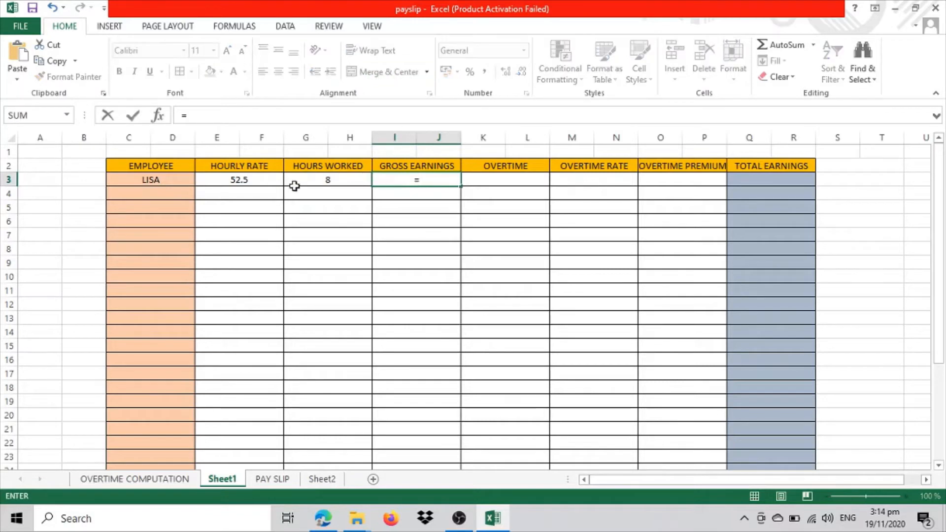
click(258, 181)
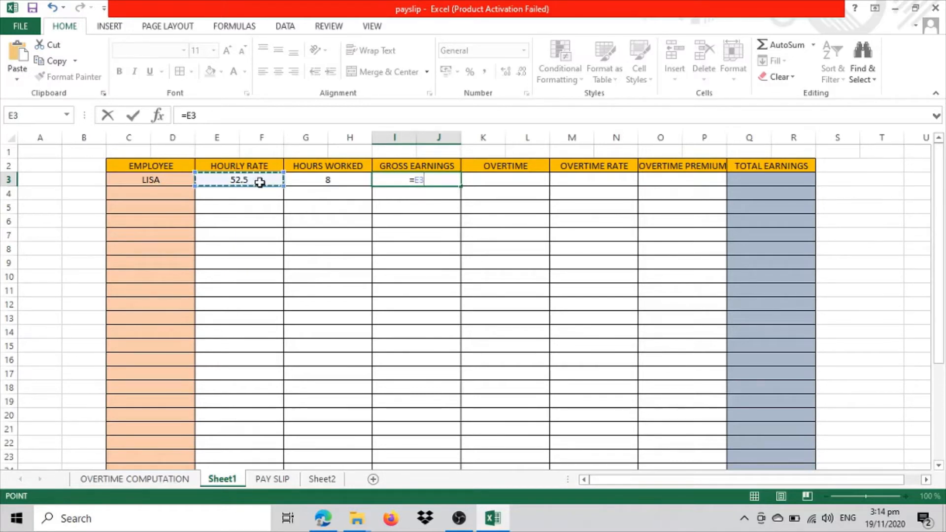
text(*)
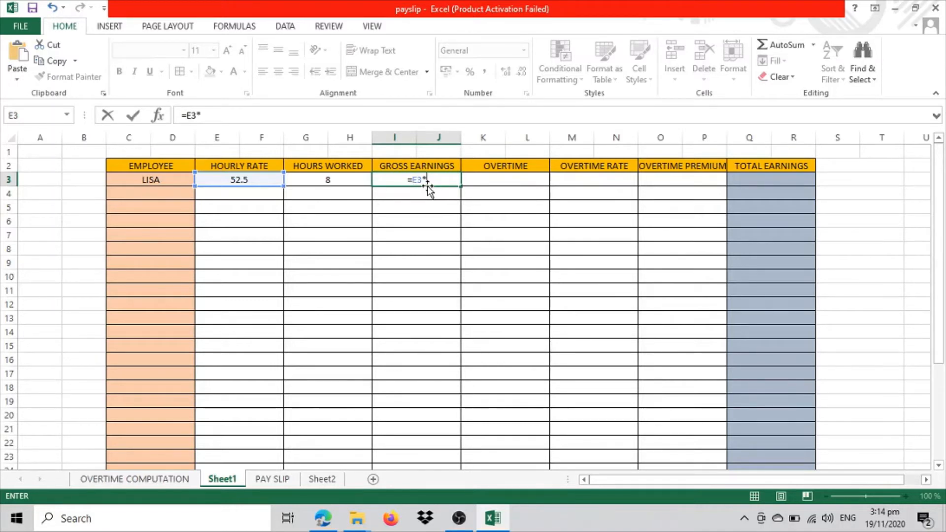
click(330, 178)
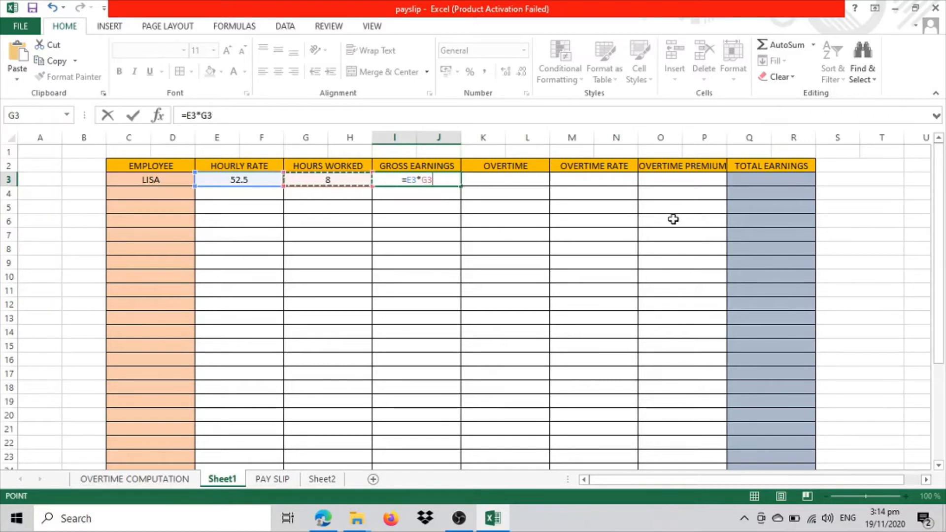
key(Return)
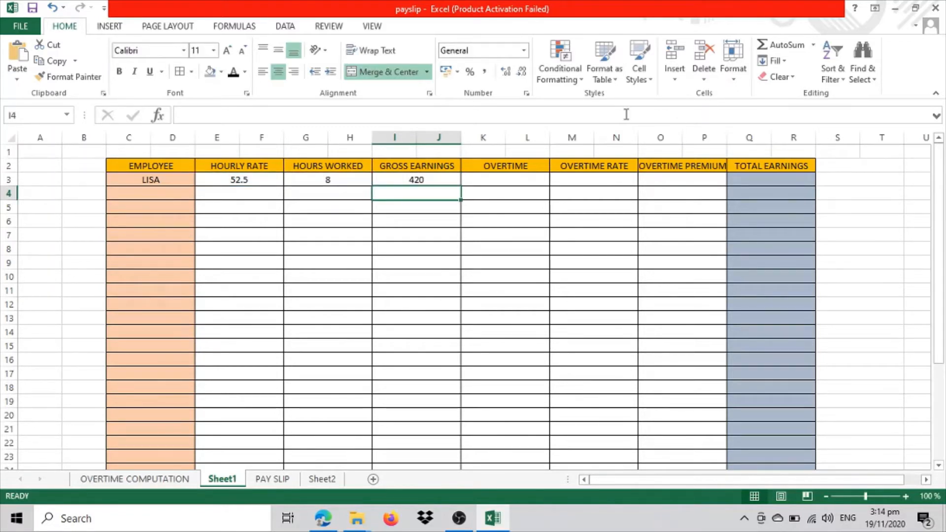
Step: Enter 2 overtime hours in K3 and an overtime rate of 125% in M3
click(488, 183)
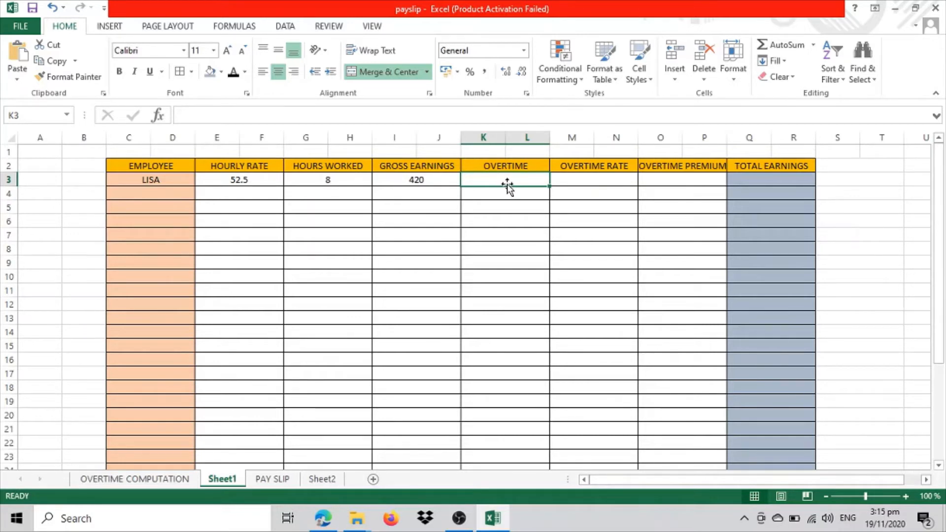
text(2)
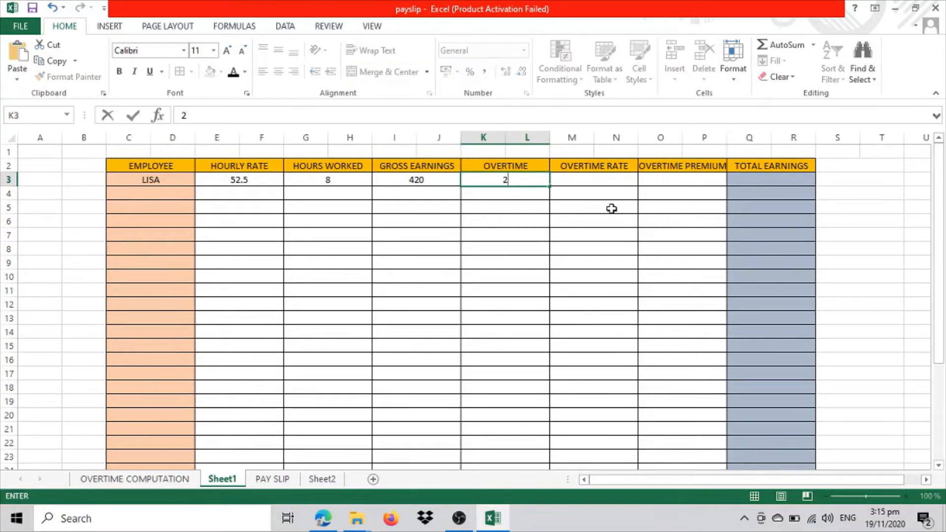
click(586, 181)
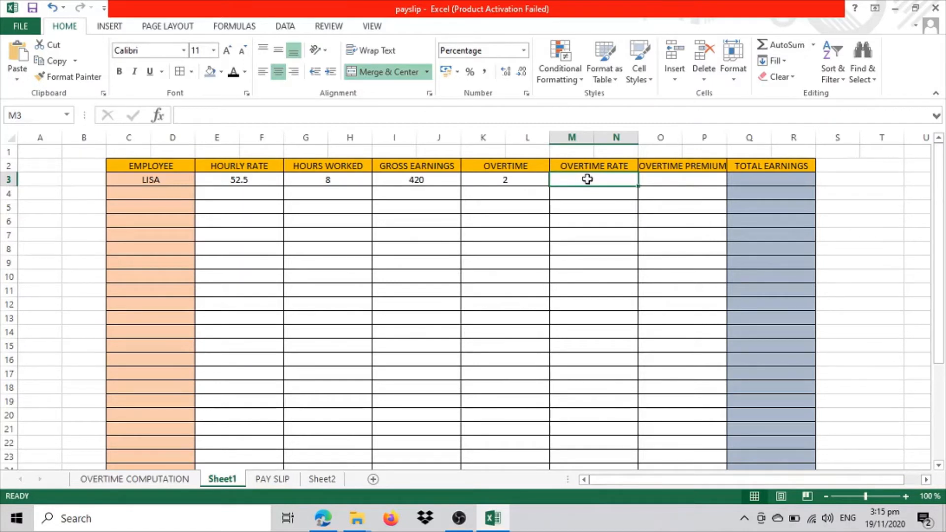
text(124)
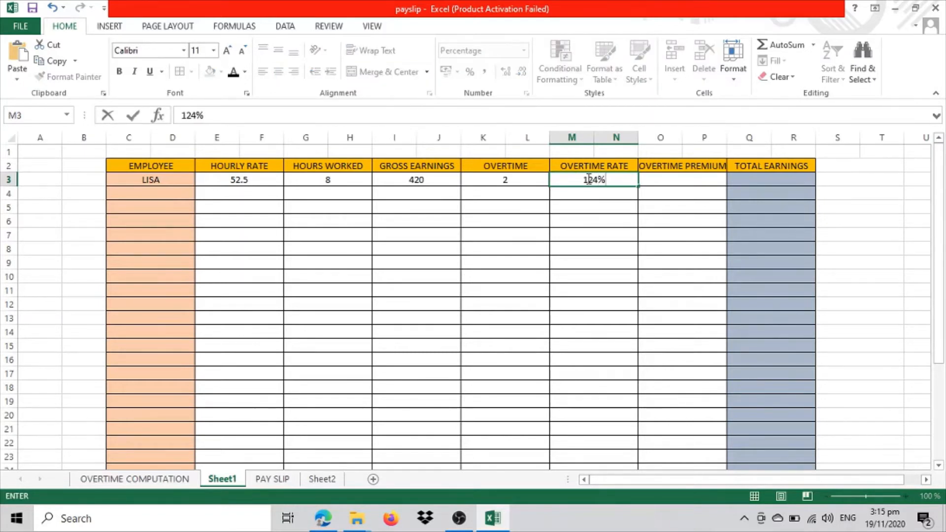
key(BackSpace)
key(BackSpace)
text(5%)
Step: Compute the overtime premium in O3 from hourly rate, overtime hours and overtime rate with the formula =E3*K3*M3
click(681, 179)
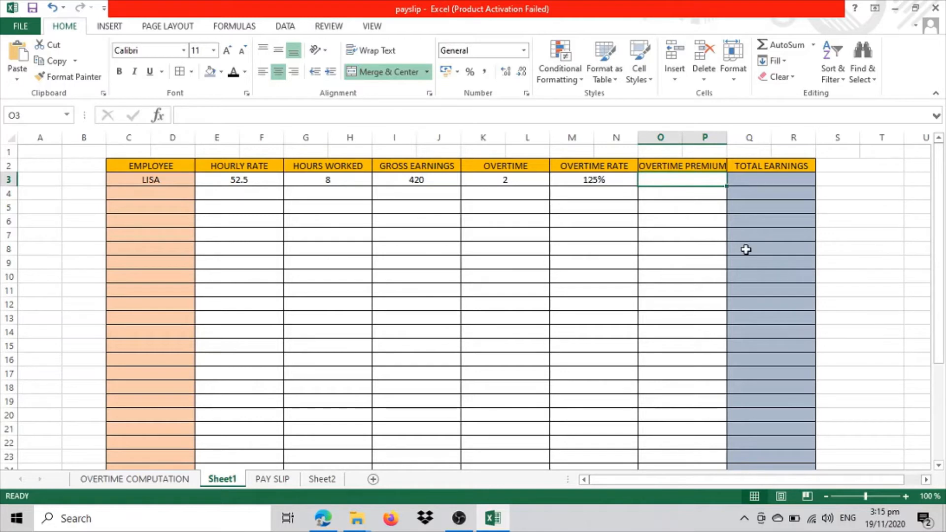
text(=)
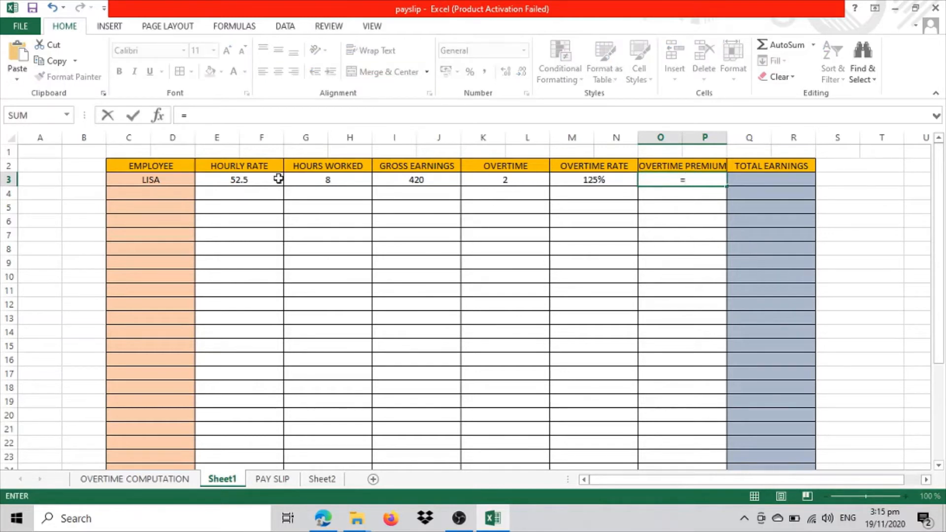
click(231, 179)
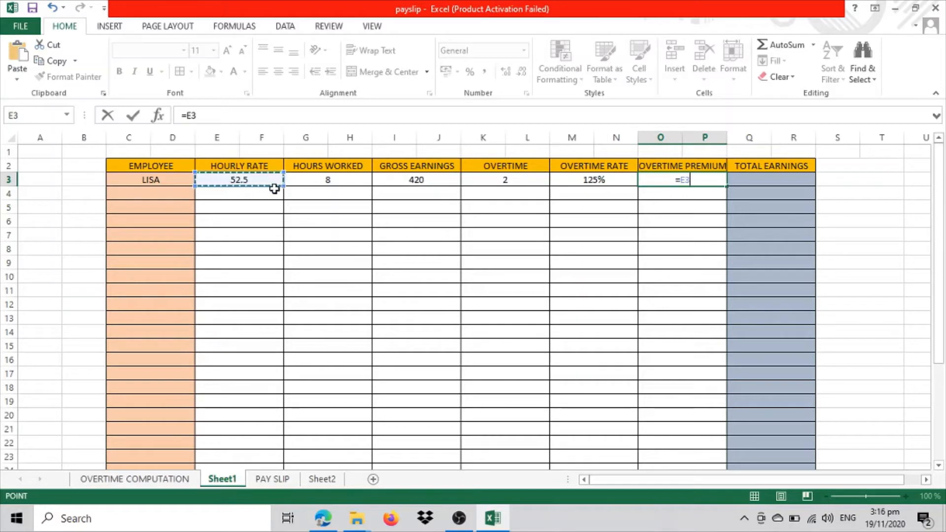
text(*)
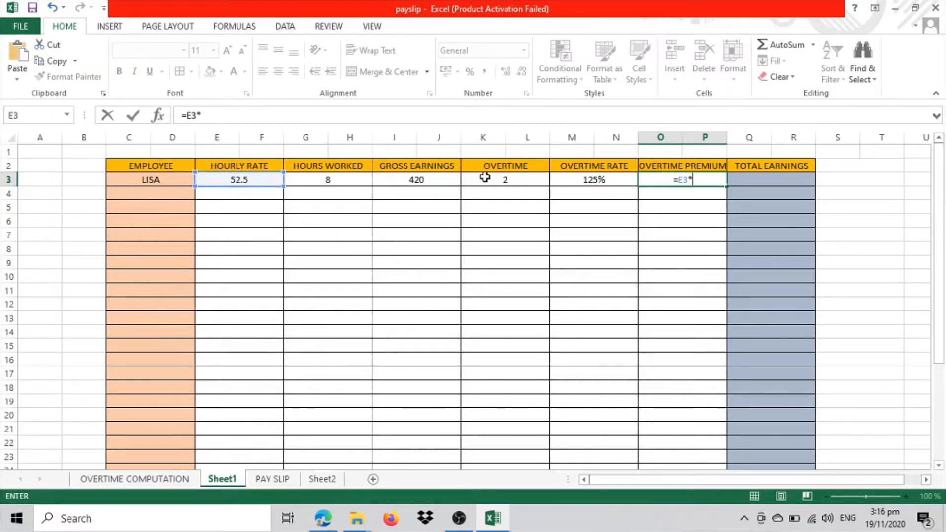
click(487, 180)
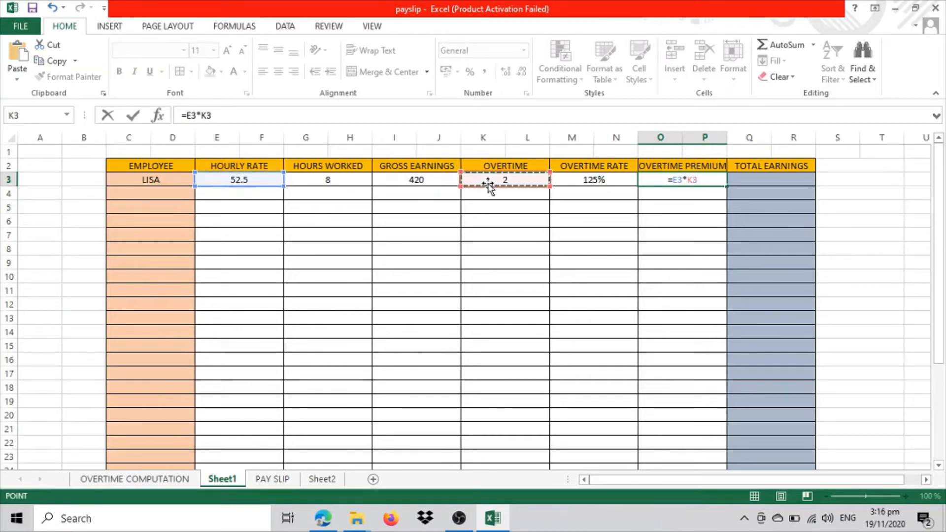
text(*)
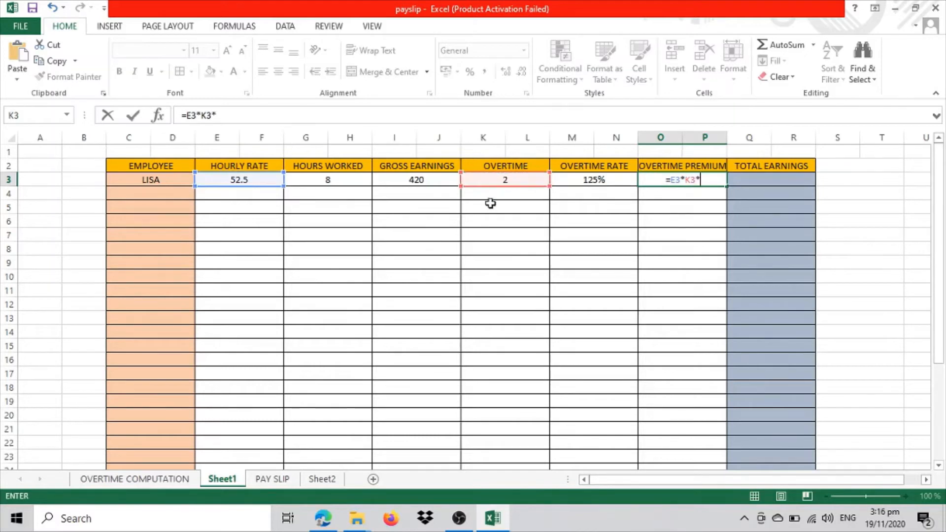
click(593, 182)
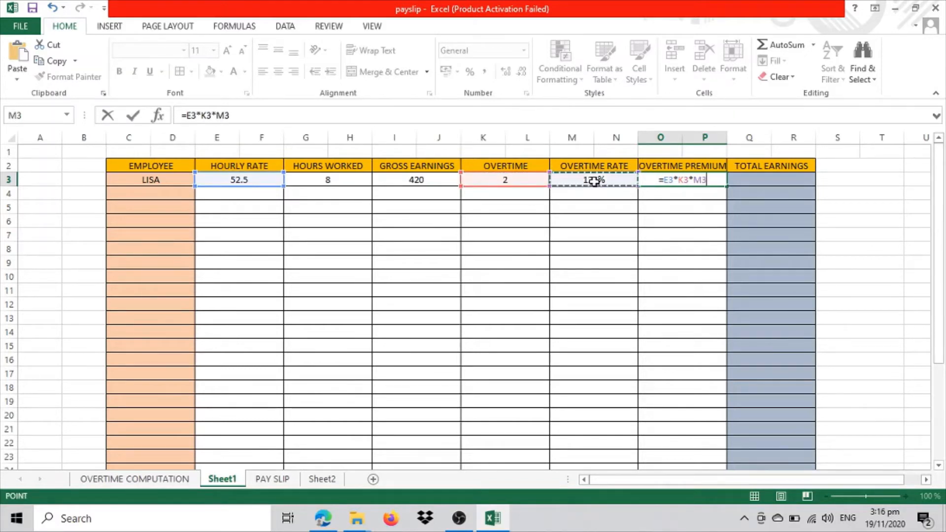
key(Return)
text(\)
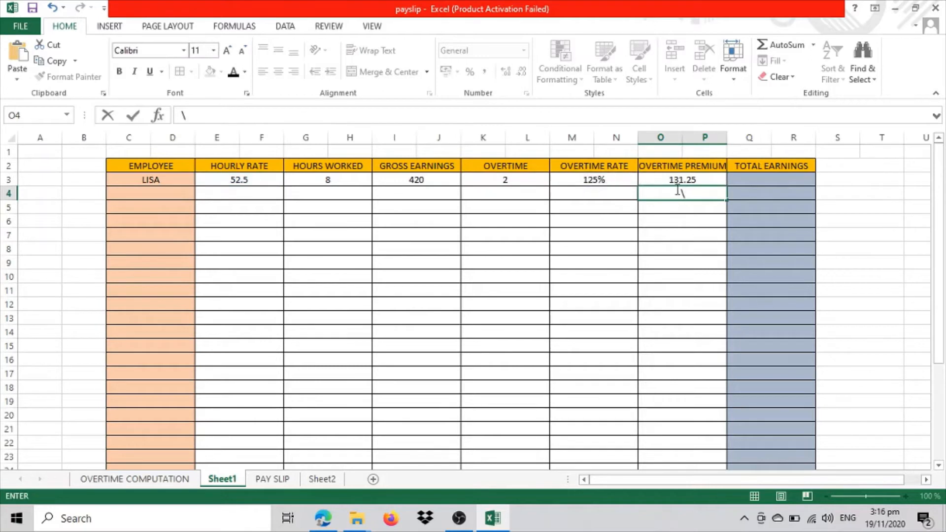
Step: Compute the total earnings in Q3 as gross earnings plus overtime premium with the formula =I3+O3
click(772, 179)
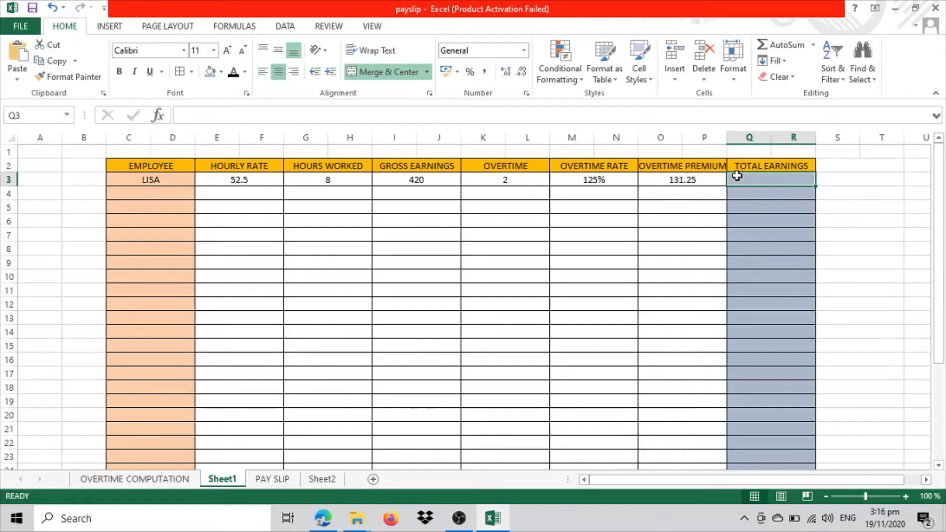
text(=)
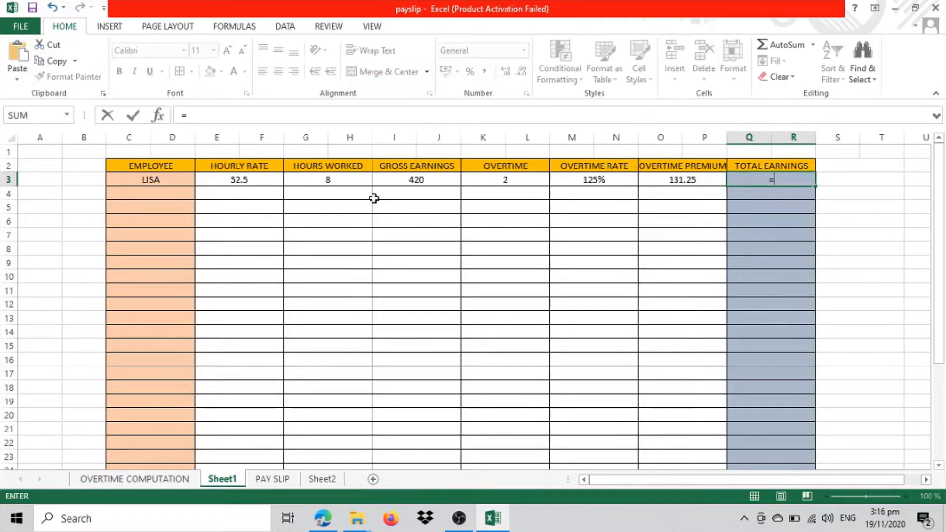
click(407, 181)
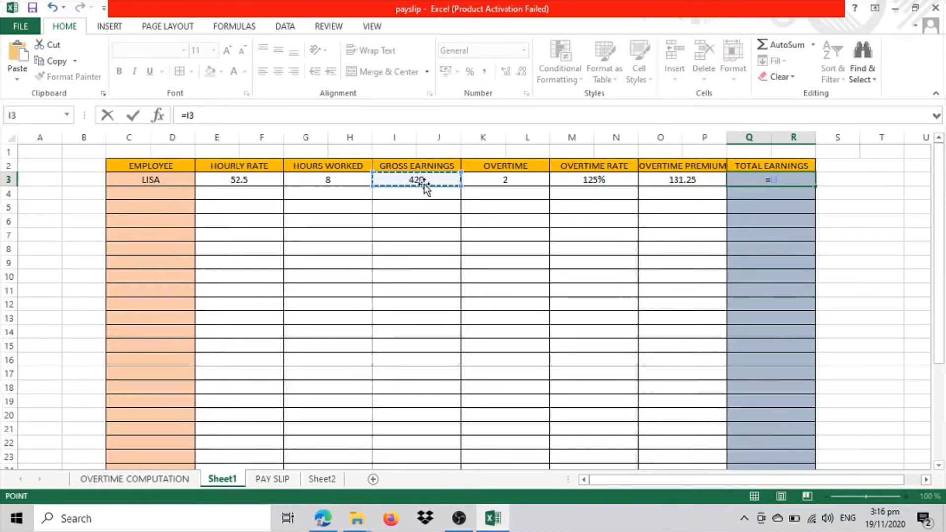
text(+)
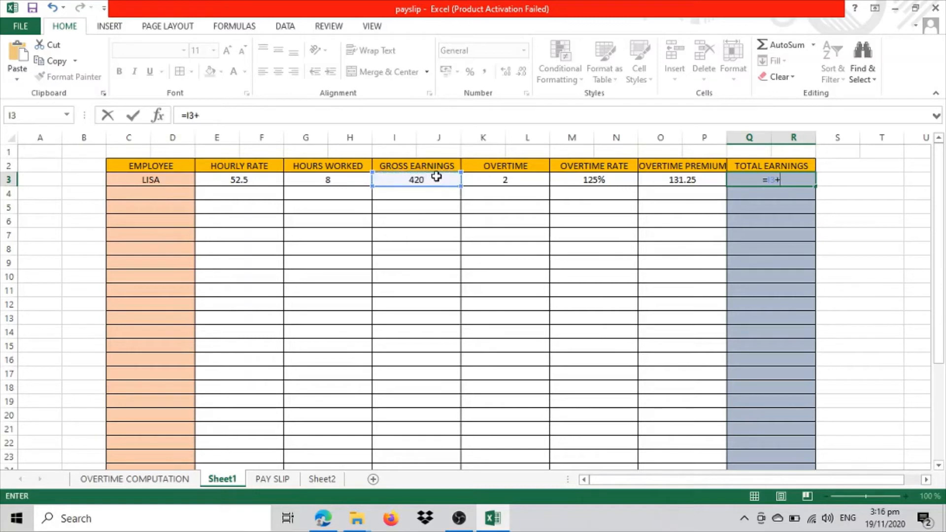
click(700, 181)
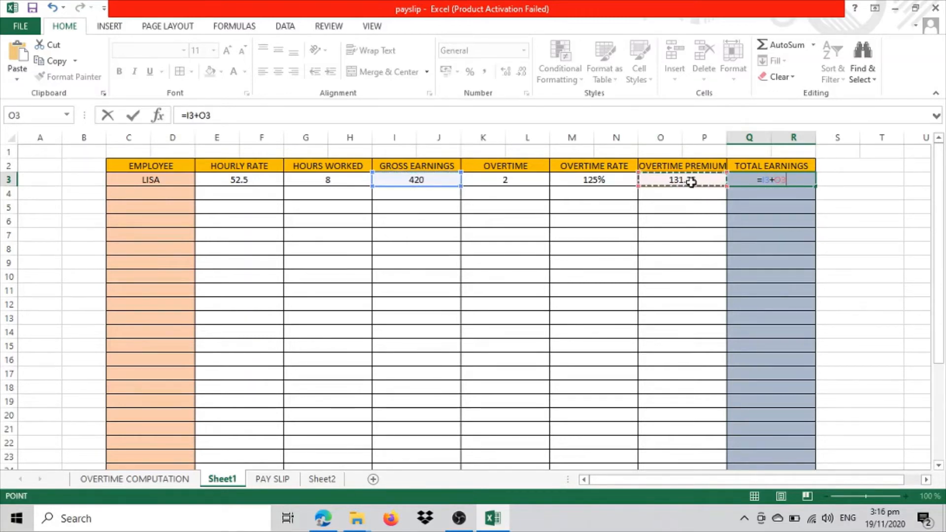
key(Return)
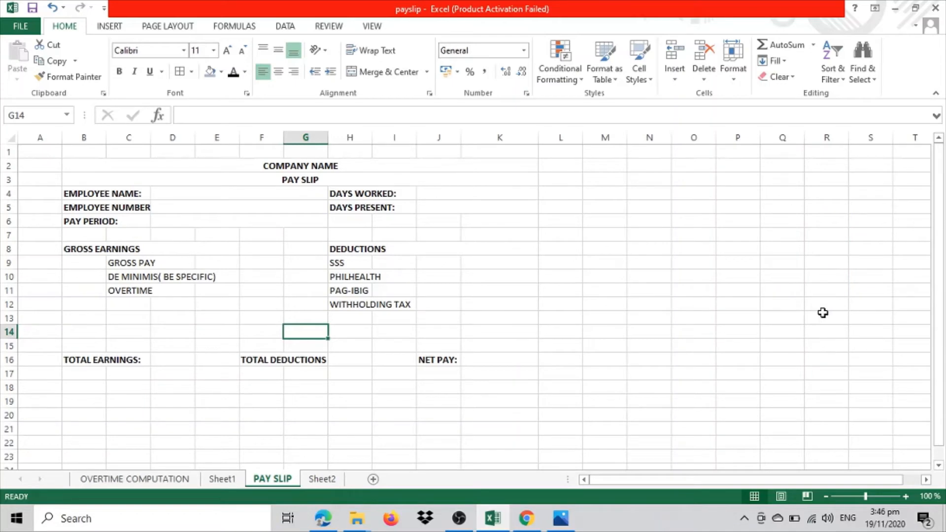
Step: Review the PAY SLIP sheet's title, employee detail, gross earnings, deductions and totals labels
click(389, 164)
click(323, 181)
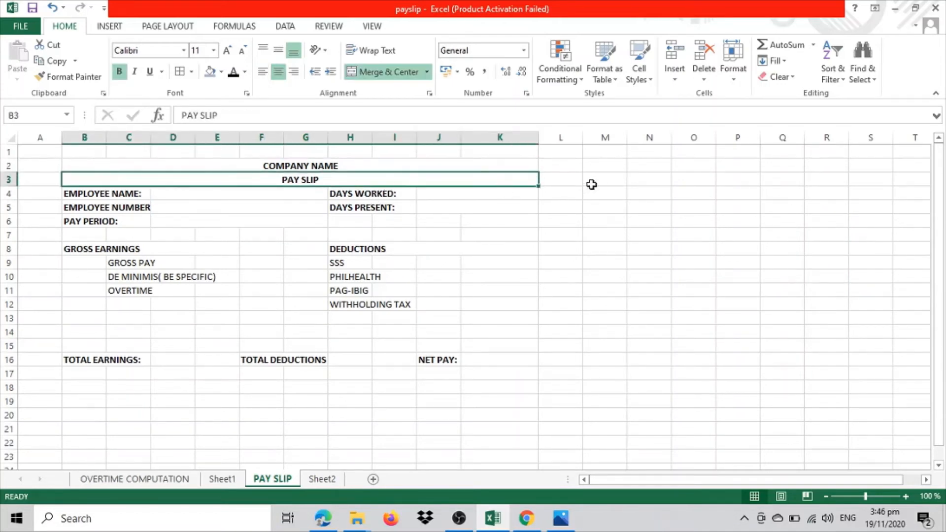
click(110, 195)
click(84, 207)
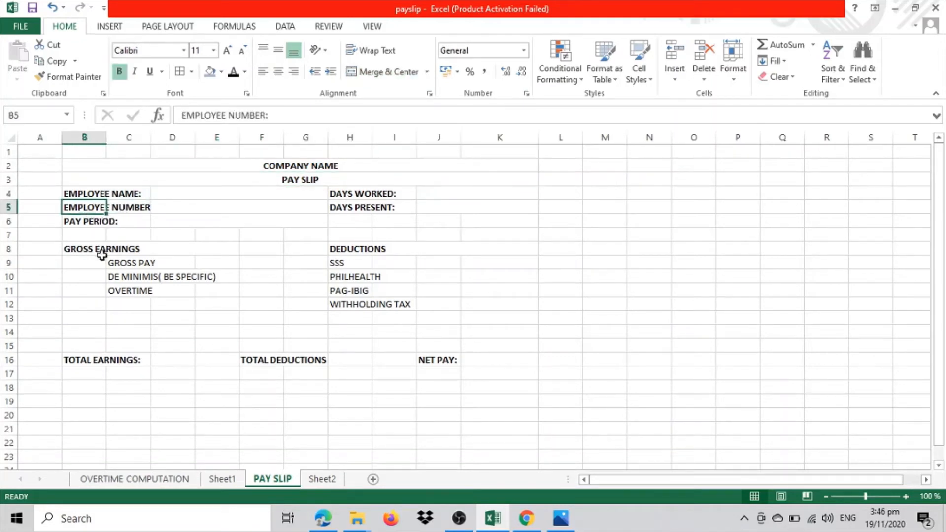
click(95, 220)
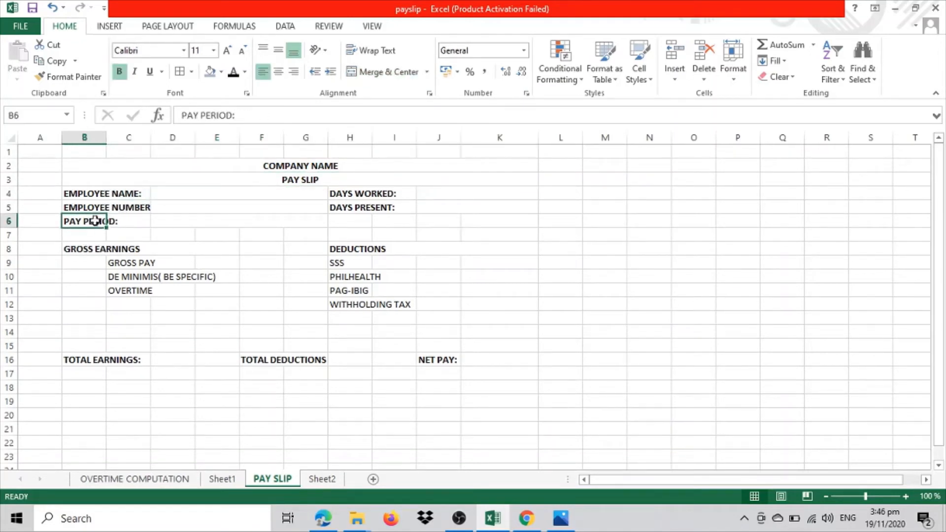
click(368, 193)
click(351, 211)
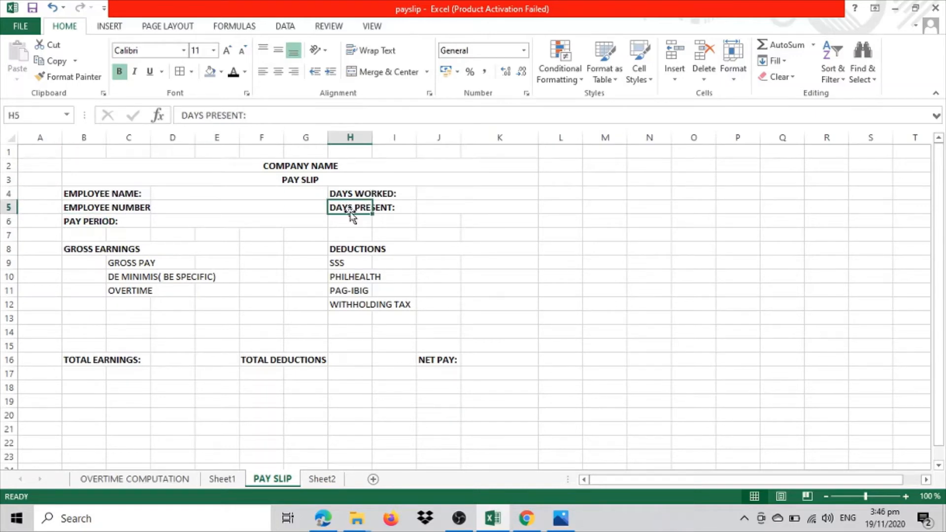
click(70, 250)
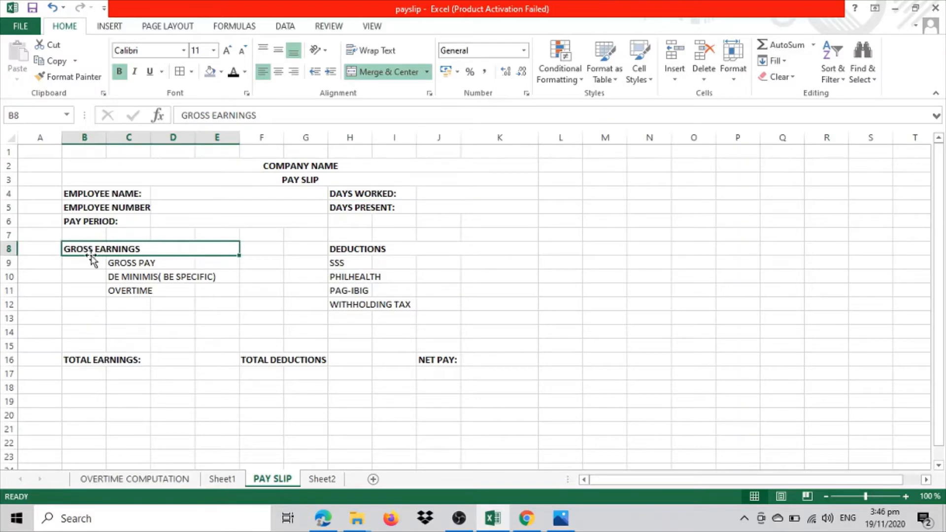
click(354, 248)
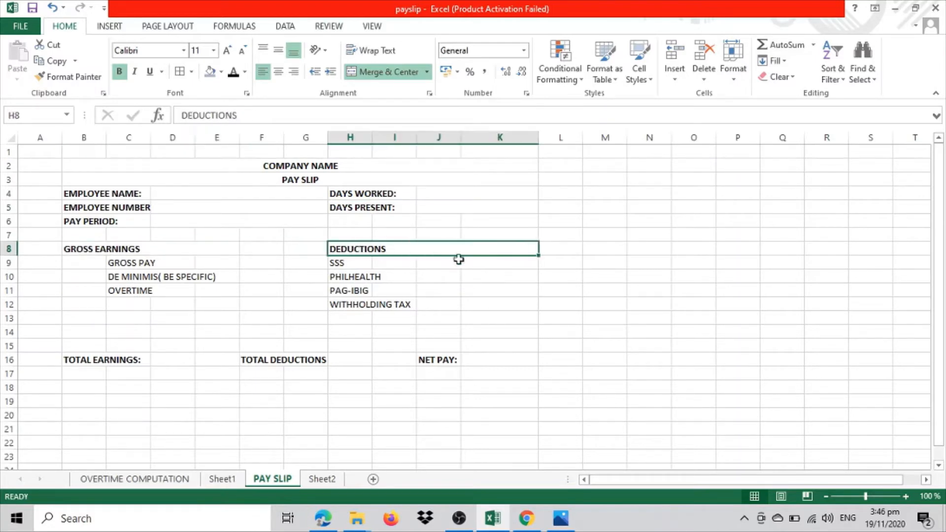
click(83, 358)
click(273, 360)
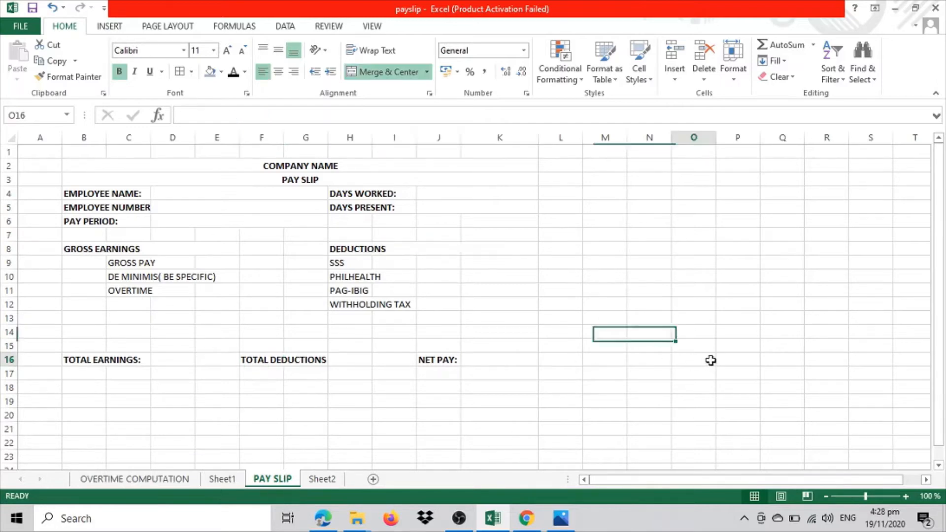
click(693, 360)
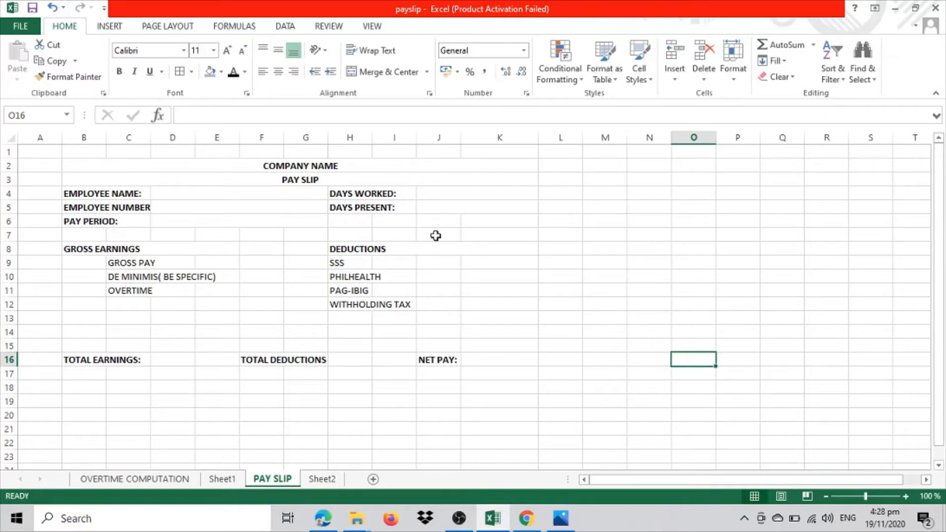
Step: Fill in the pay slip's employee name in D4 and employee number in D5
click(182, 194)
text(LISA)
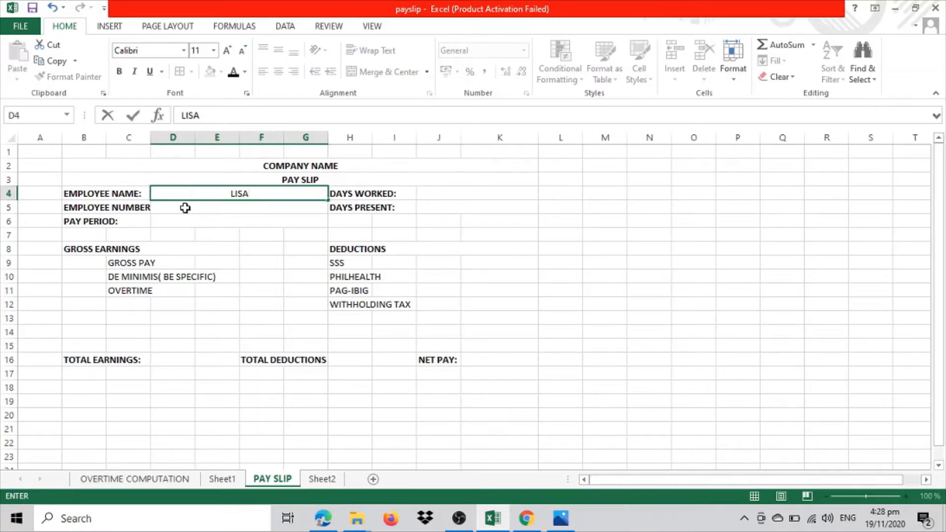
click(187, 209)
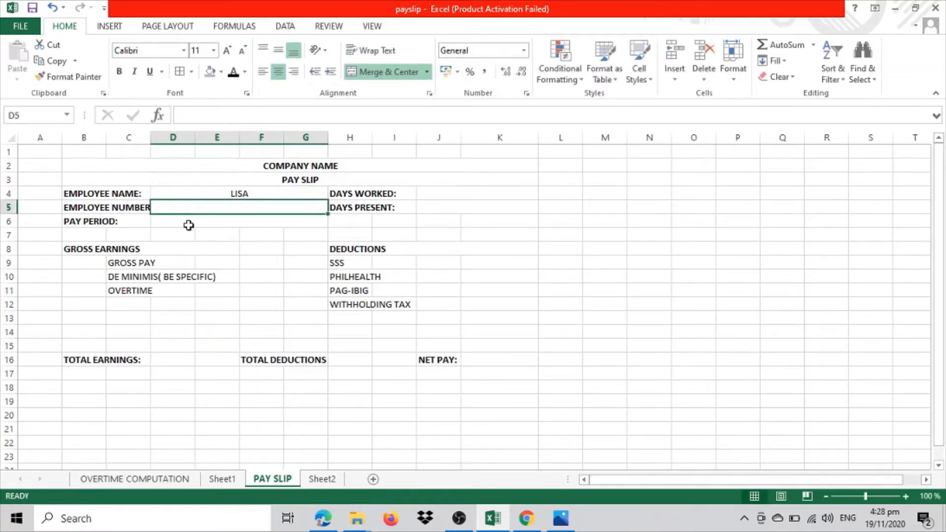
text(12345)
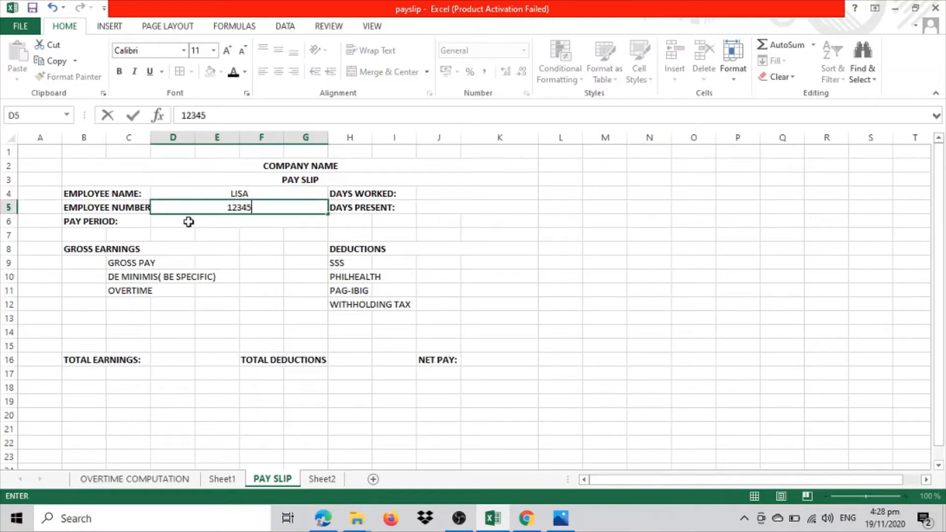
Step: Complete the employee number in D5 and enter the pay period AUGUST1-15,2020 in D6
text(6789)
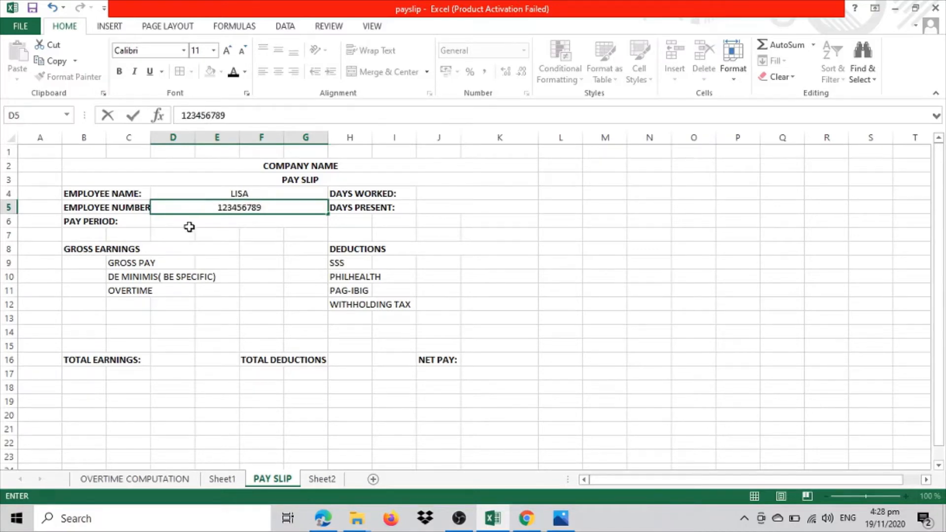
click(193, 220)
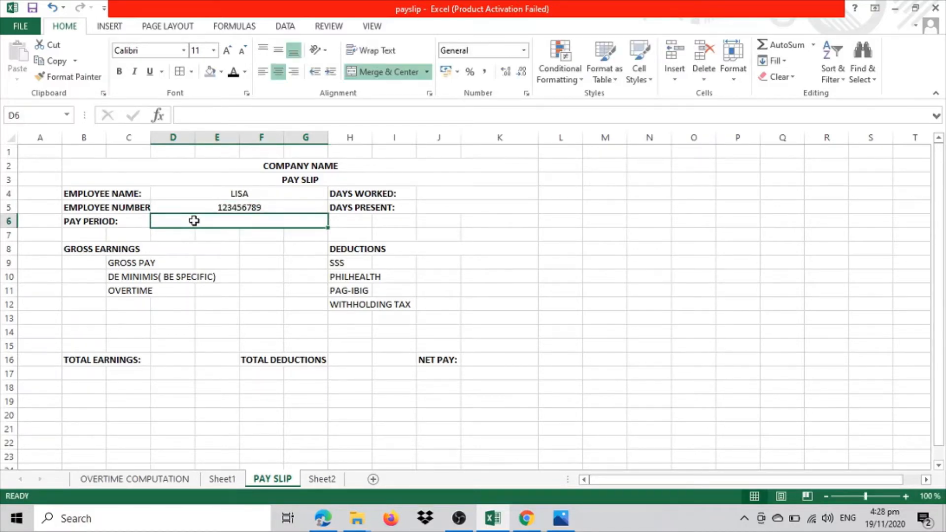
text(AU)
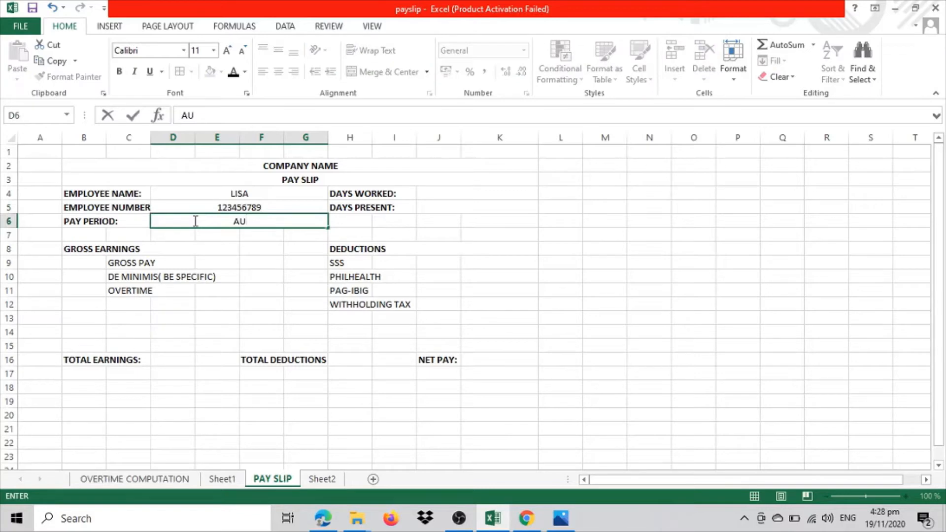
text(GUST1-15)
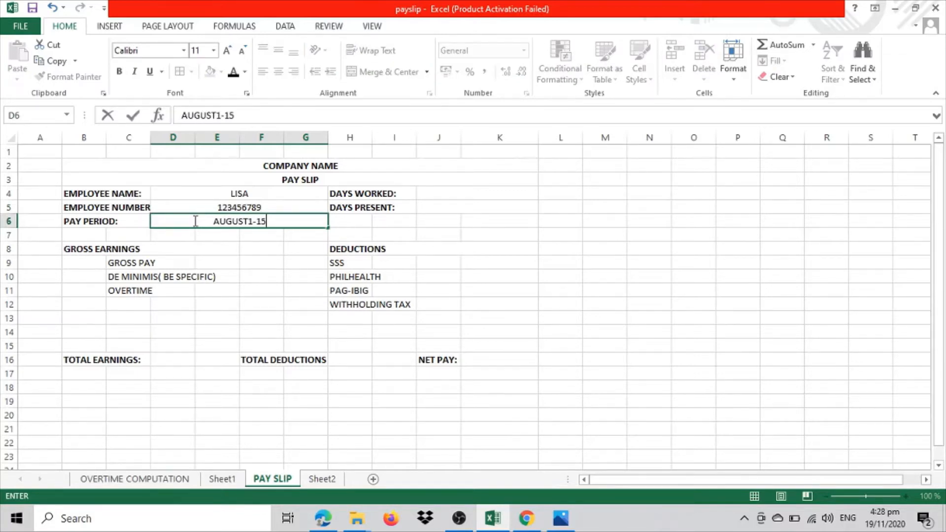
text(,2020)
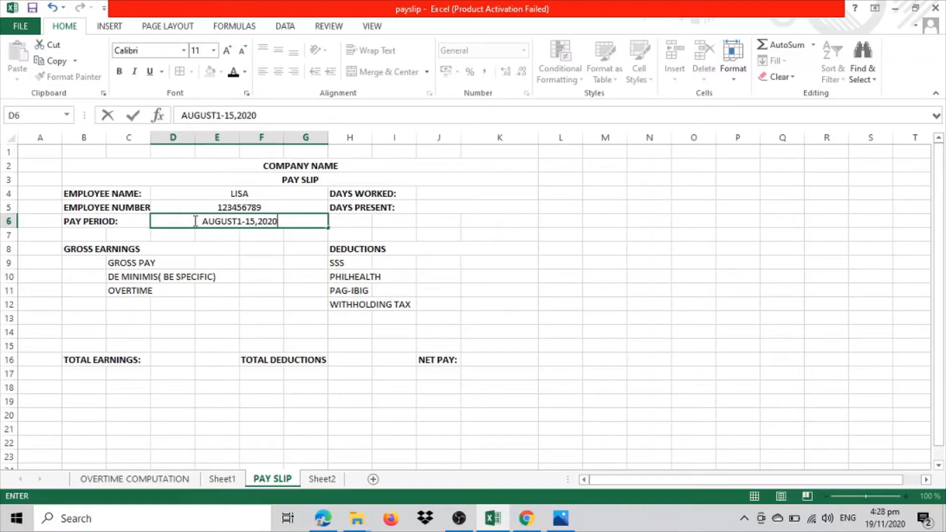
click(446, 195)
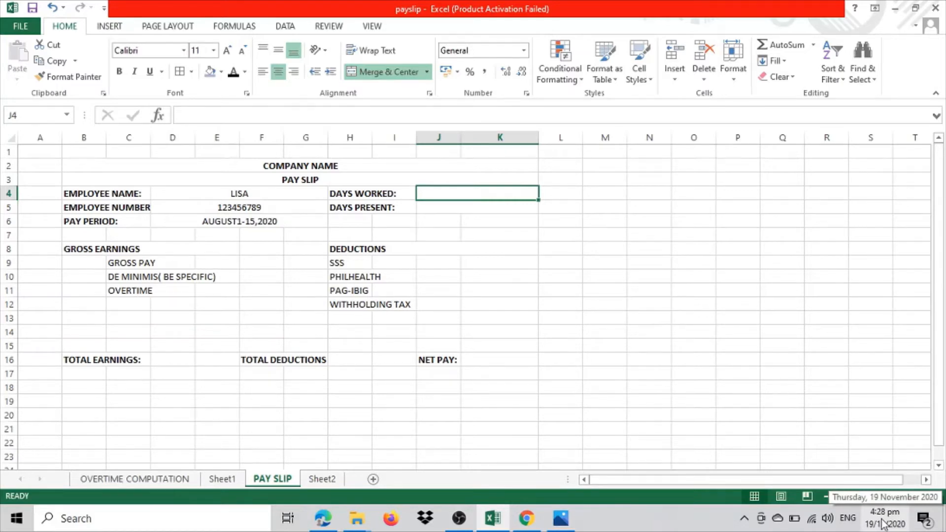
Step: Examine the system calendar for August 2020 from the 1st to the 15th to count the pay period's working days
click(885, 522)
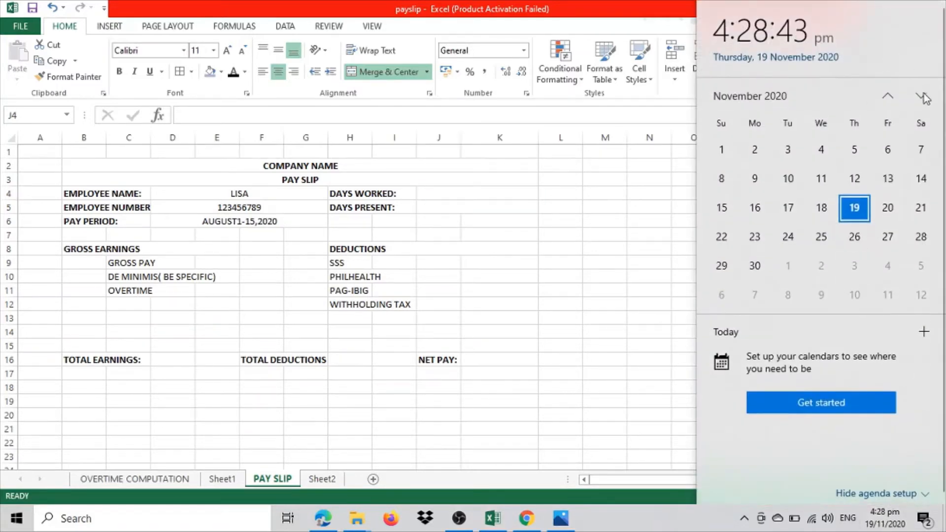
click(888, 96)
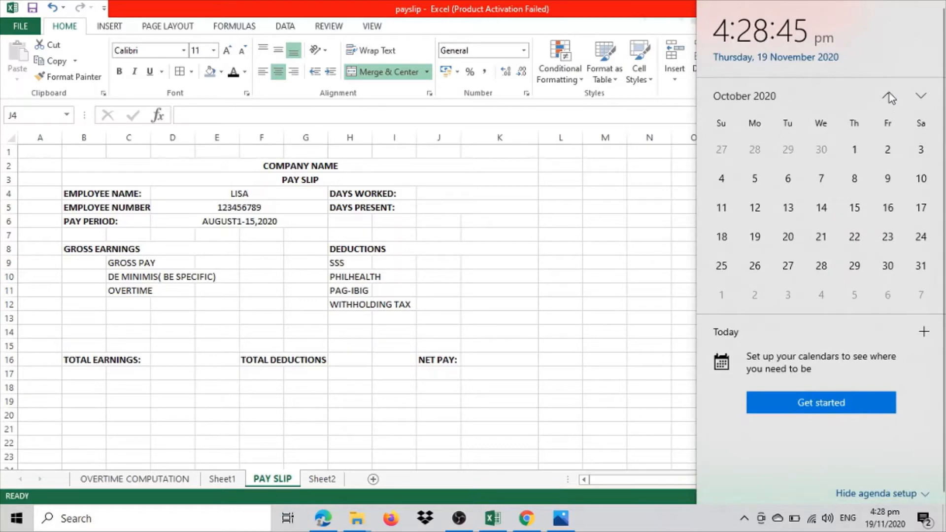
click(888, 96)
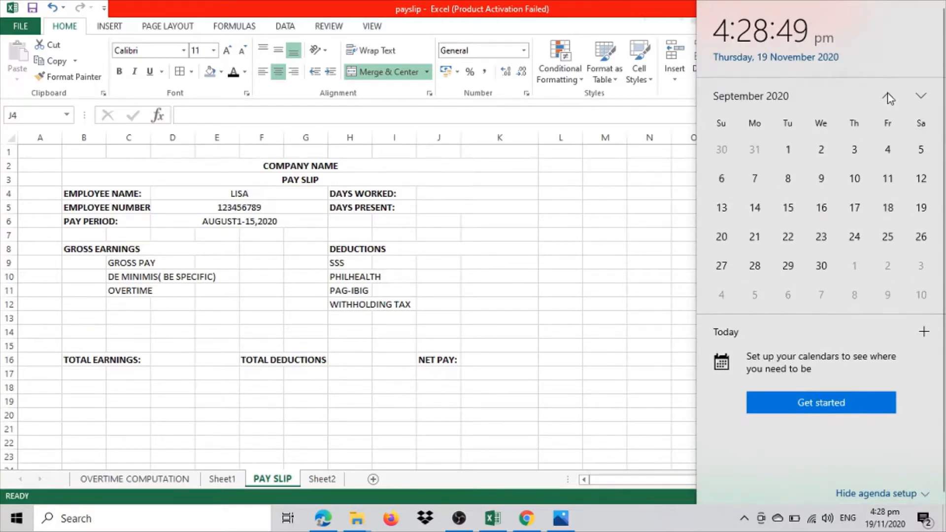
click(888, 96)
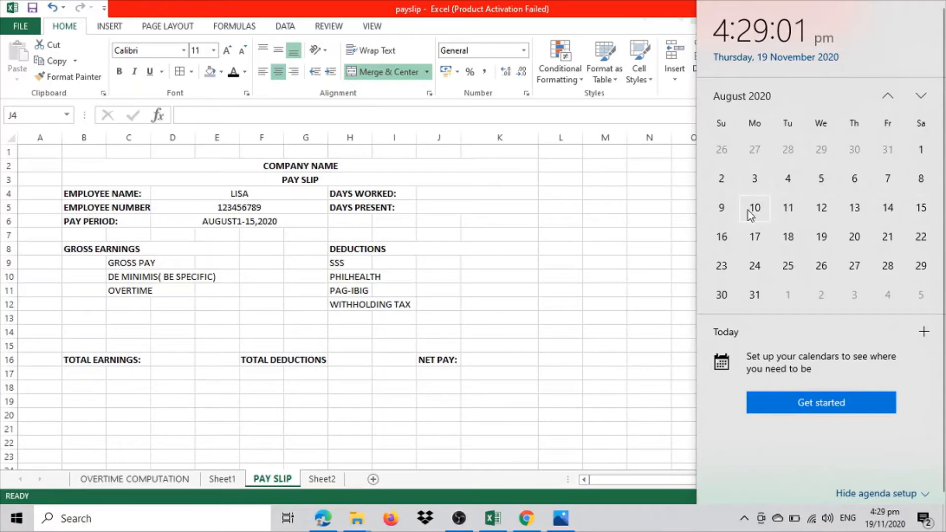
click(794, 216)
click(822, 211)
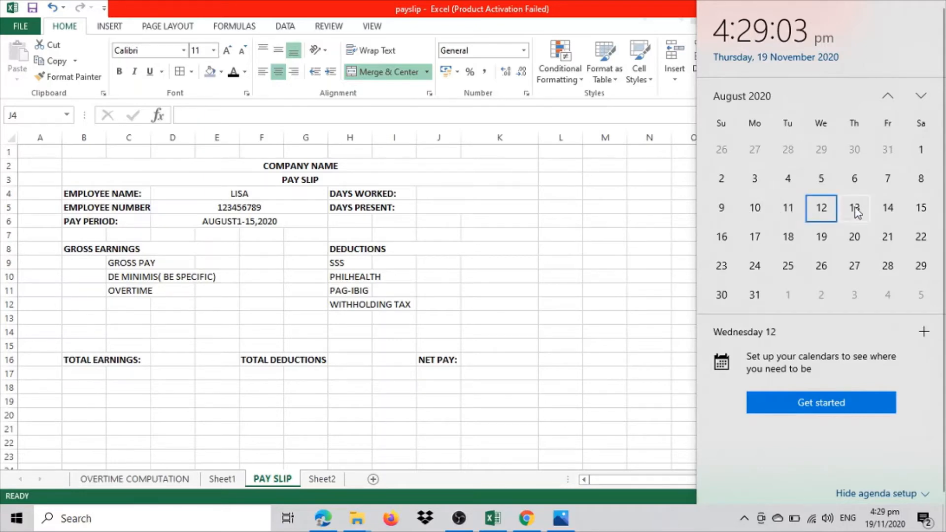
click(854, 212)
click(889, 212)
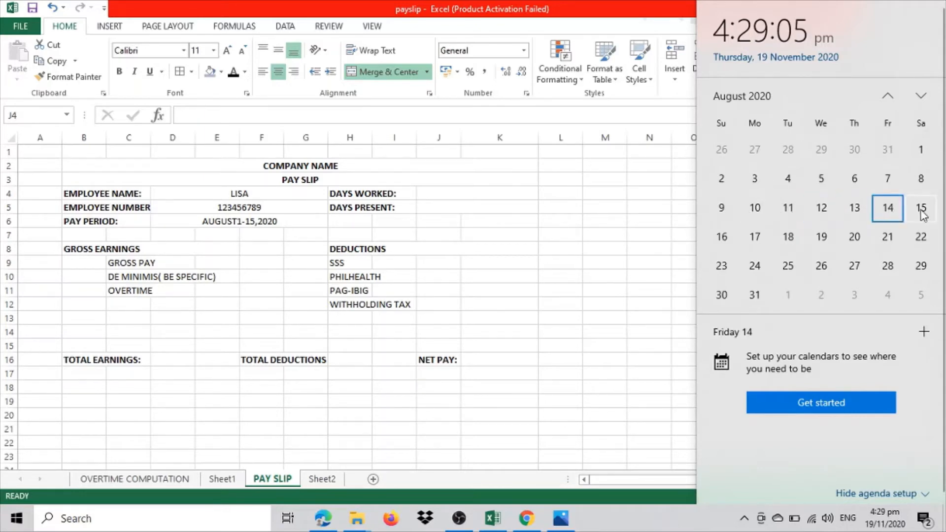
click(921, 212)
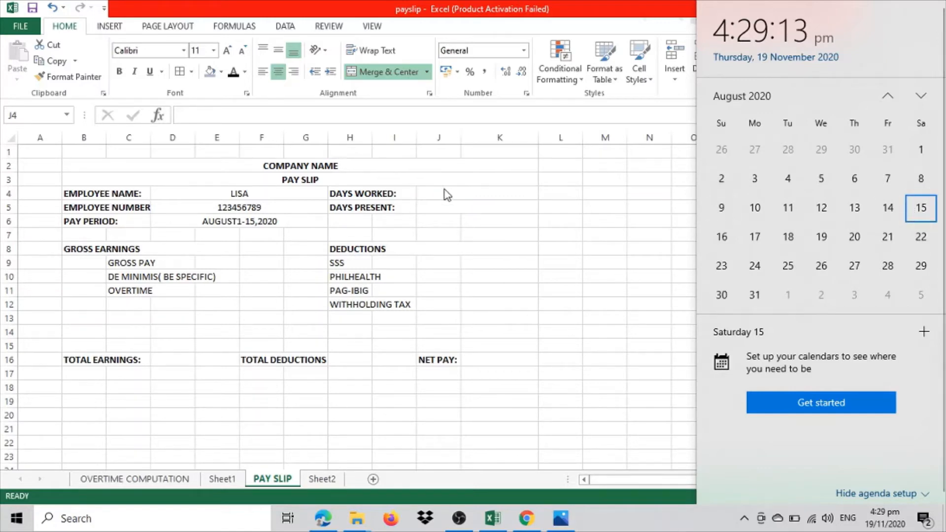
Step: Enter 13 DAYS for both the days worked in J4 and the days present in J5
click(445, 191)
text(13)
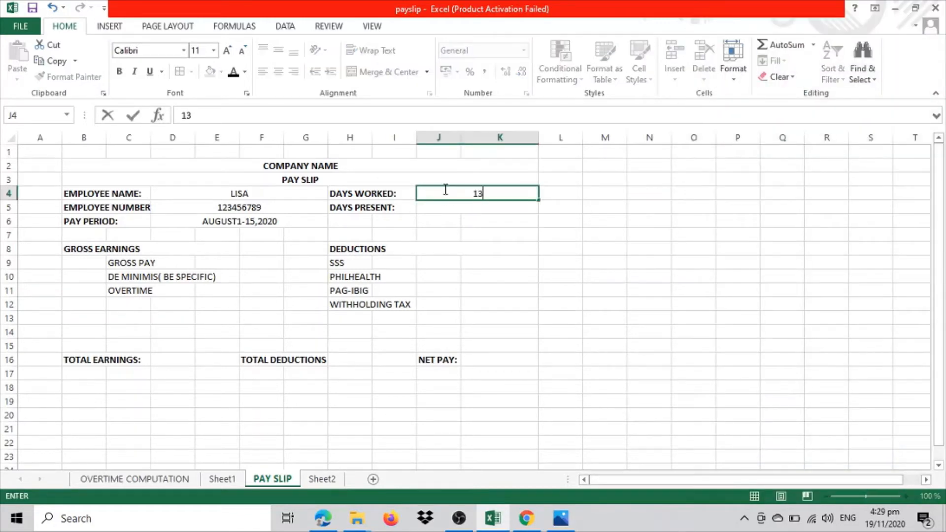
text( DAYS)
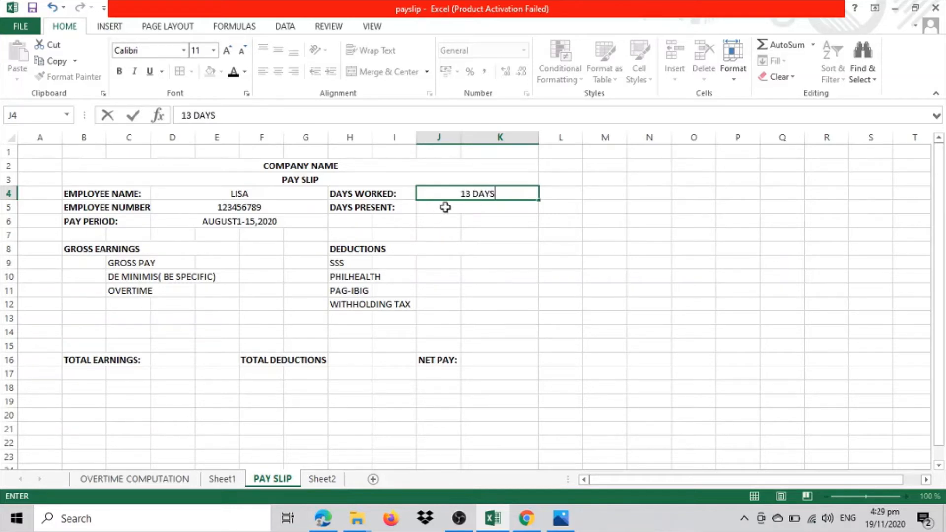
click(453, 207)
text(13)
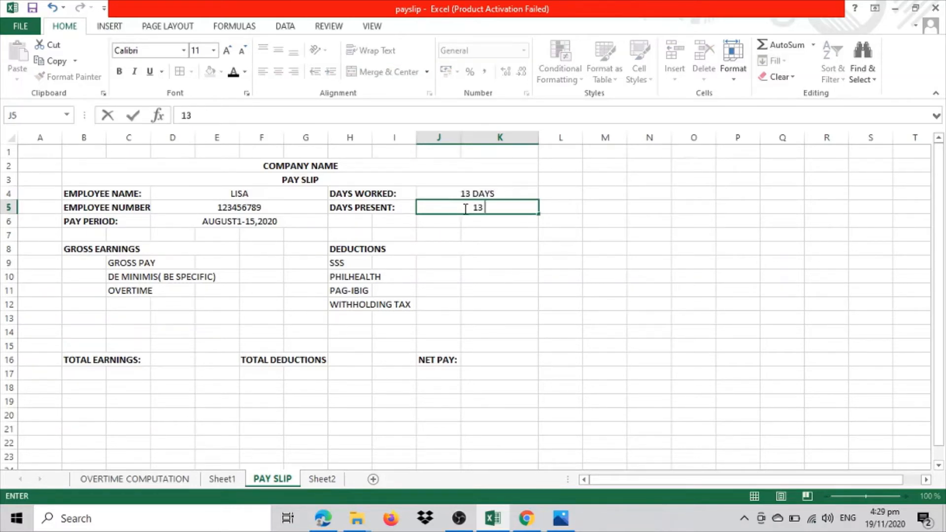
text( DAYS)
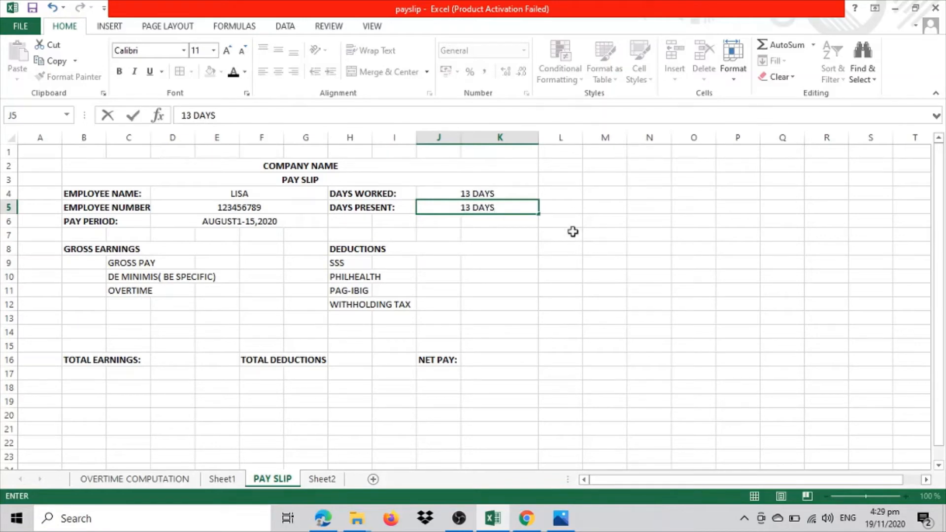
click(558, 274)
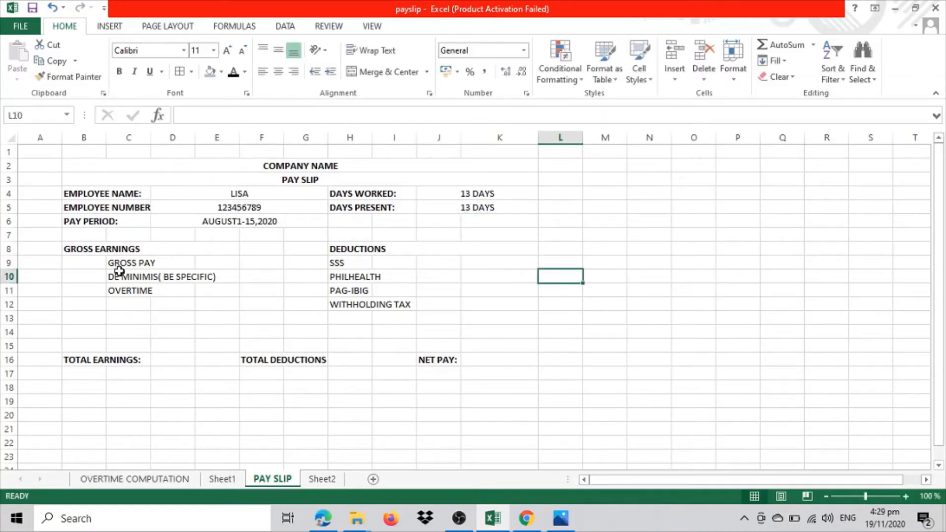
Step: Compute the gross pay in F9 with the formula =420*13 and enter 0 for de minimis in F10
click(264, 260)
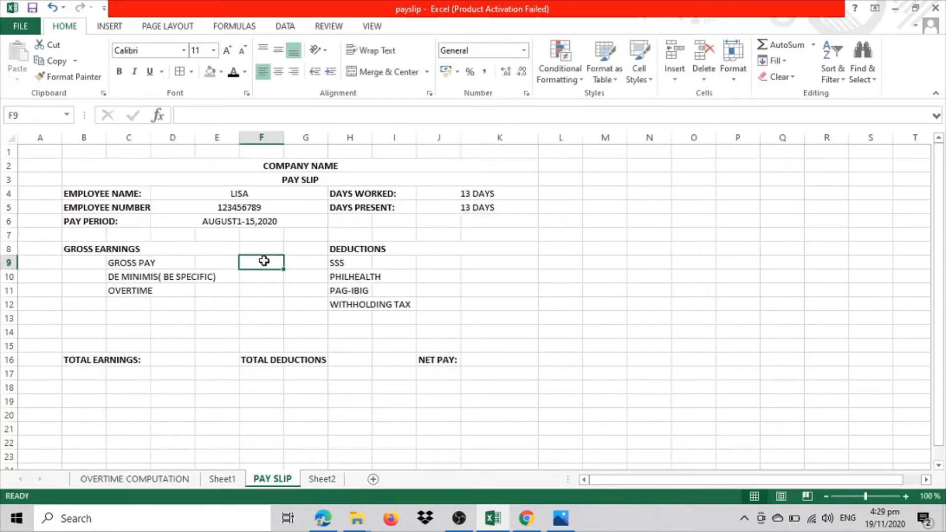
text(=)
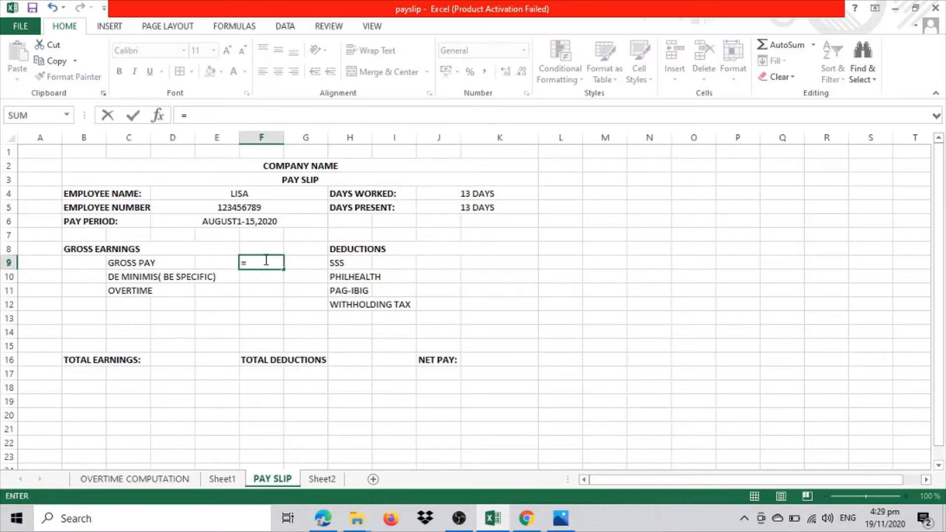
text(420*13)
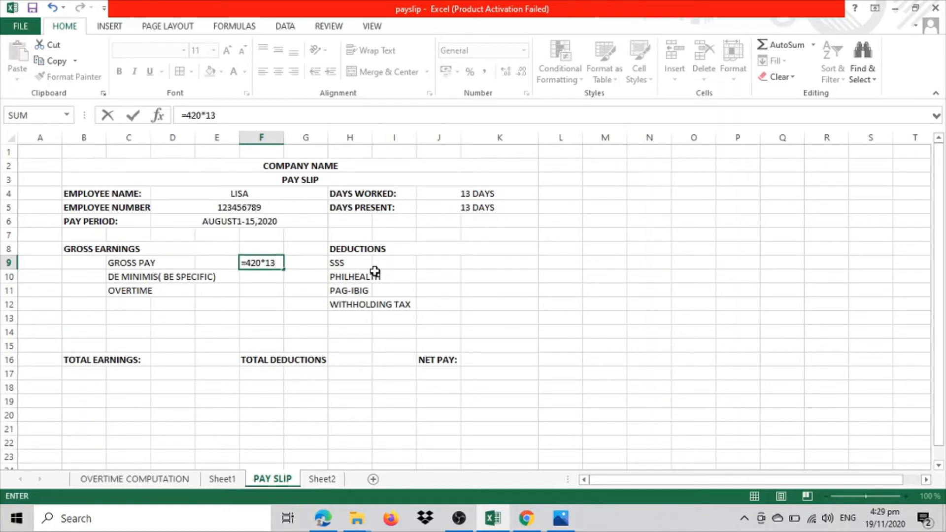
key(Return)
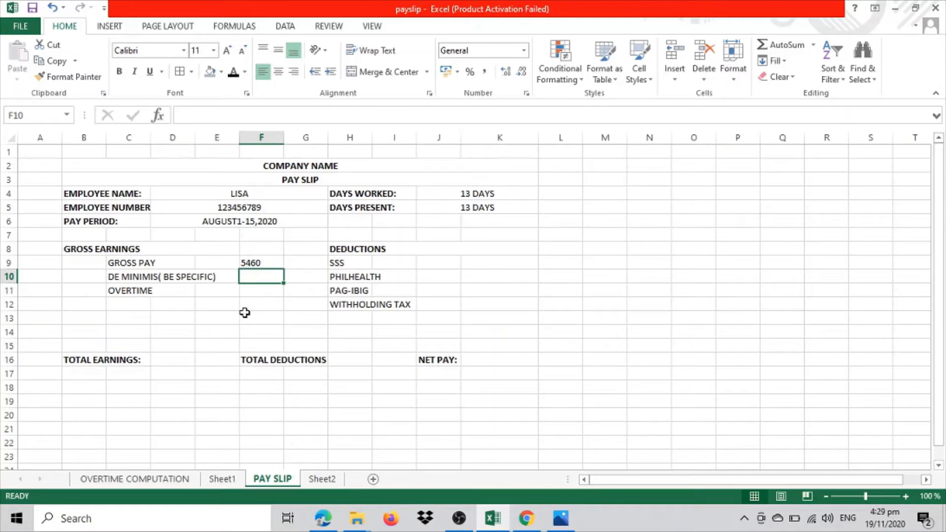
text(0)
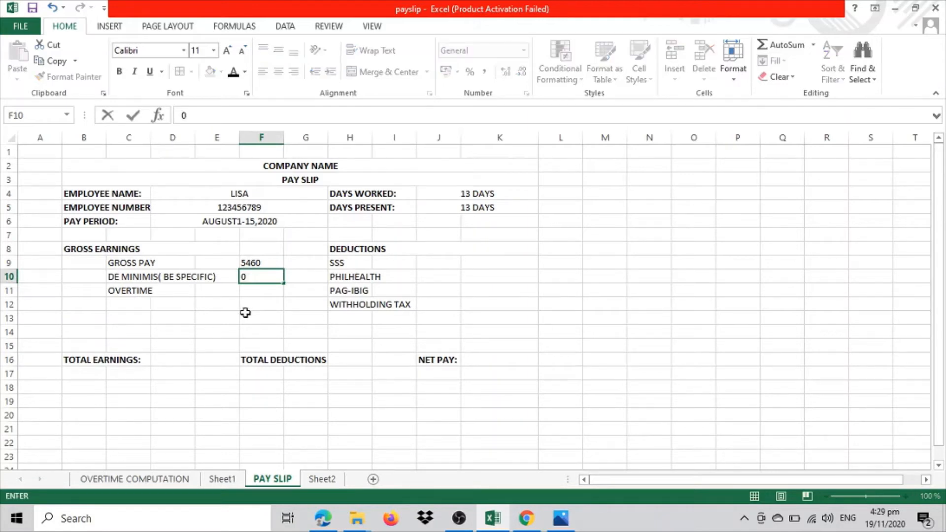
Step: Link the pay slip's overtime amount in F11 to the overtime premium on Sheet1 with the formula =Sheet1!O3
click(268, 291)
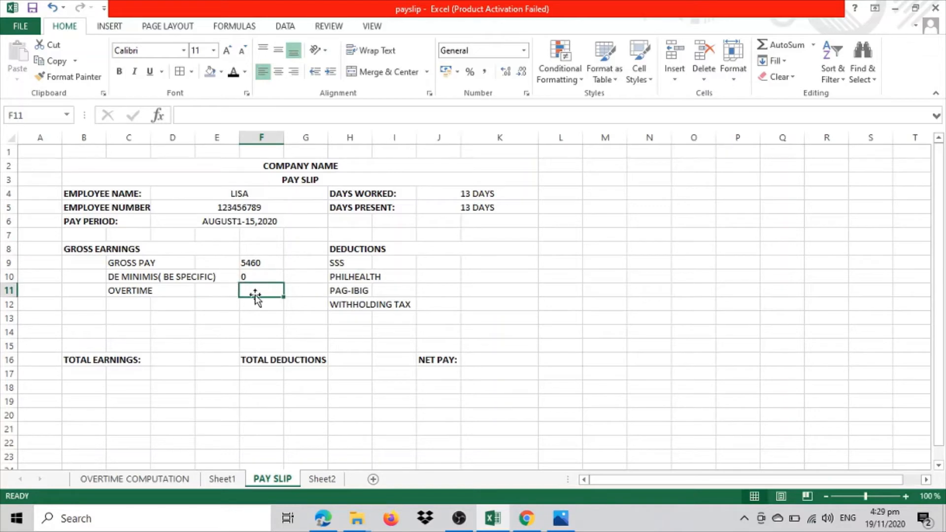
click(222, 479)
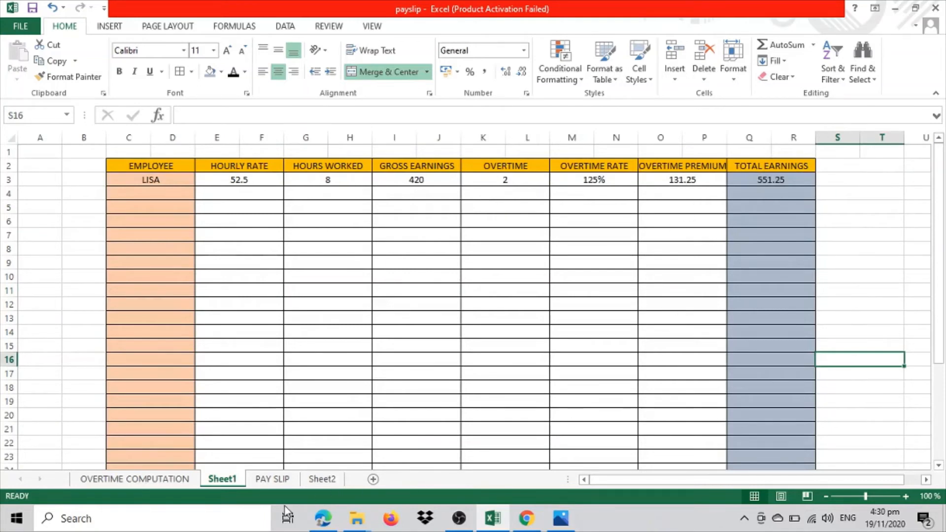
click(297, 484)
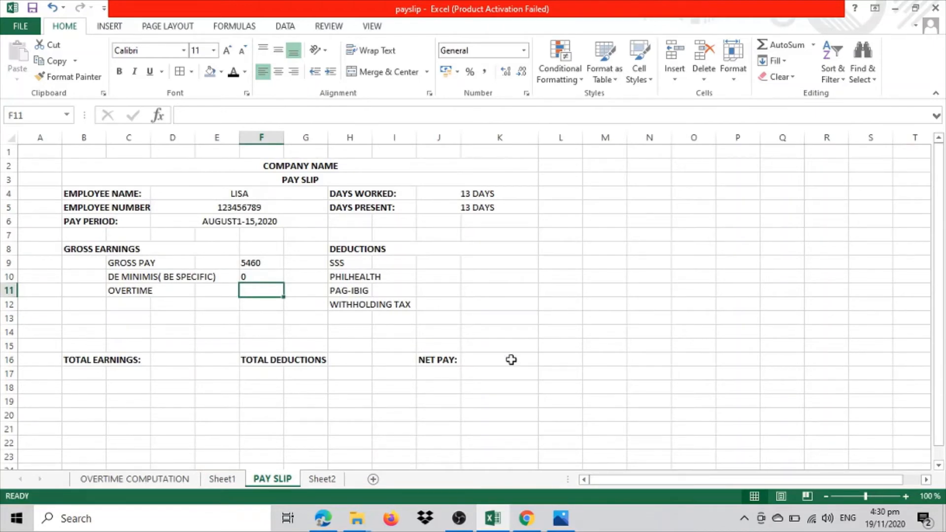
text(=)
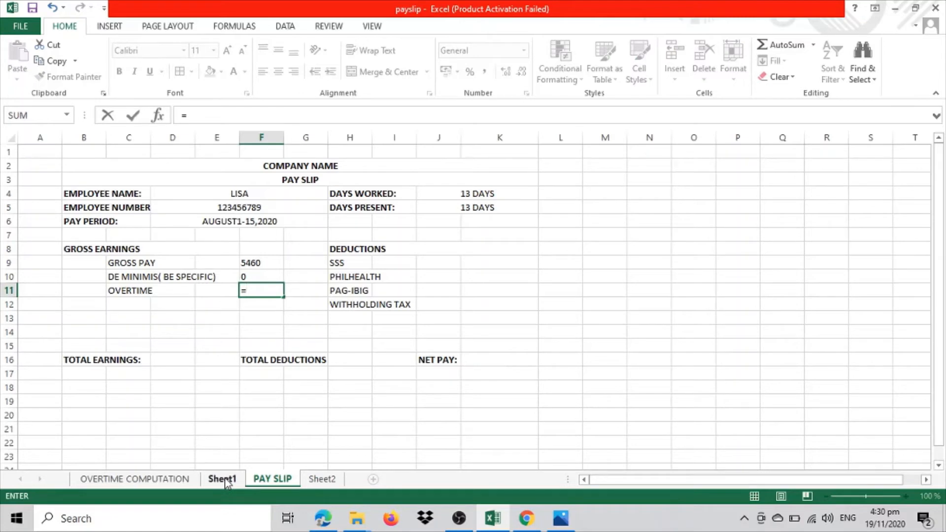
click(223, 479)
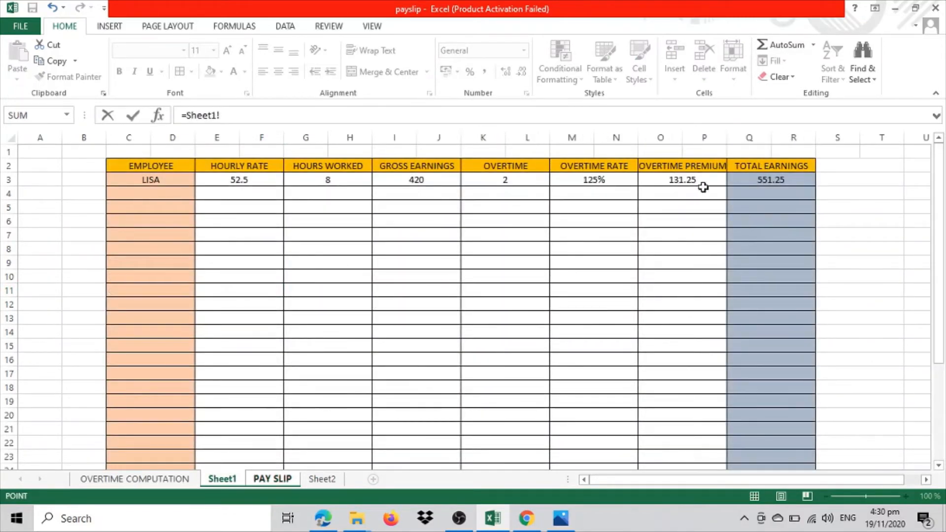
click(675, 181)
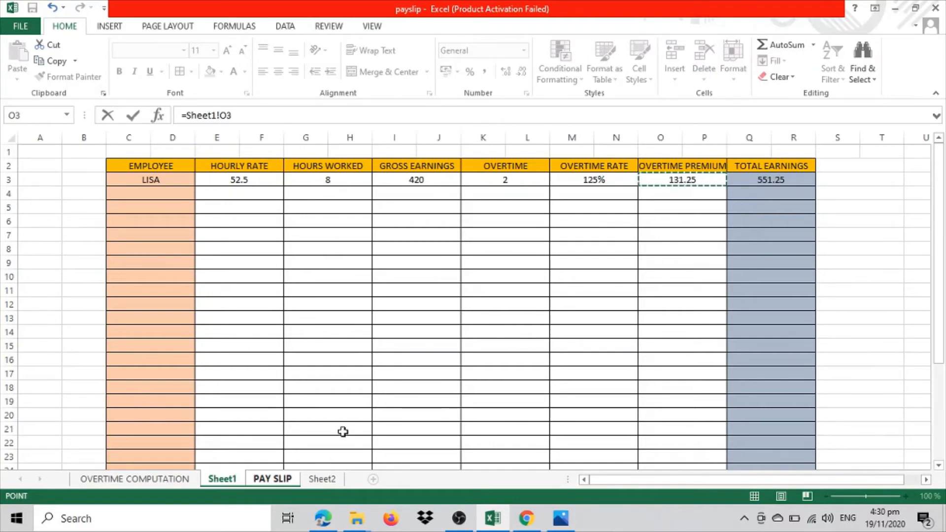
key(Return)
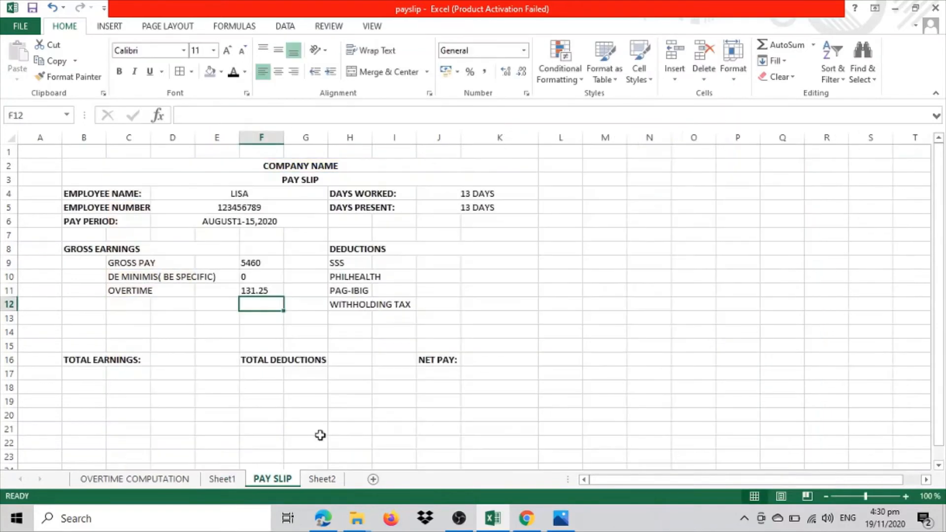
Step: Compute the total earnings in D16 by adding gross pay and overtime with the formula =F9+F11
click(167, 360)
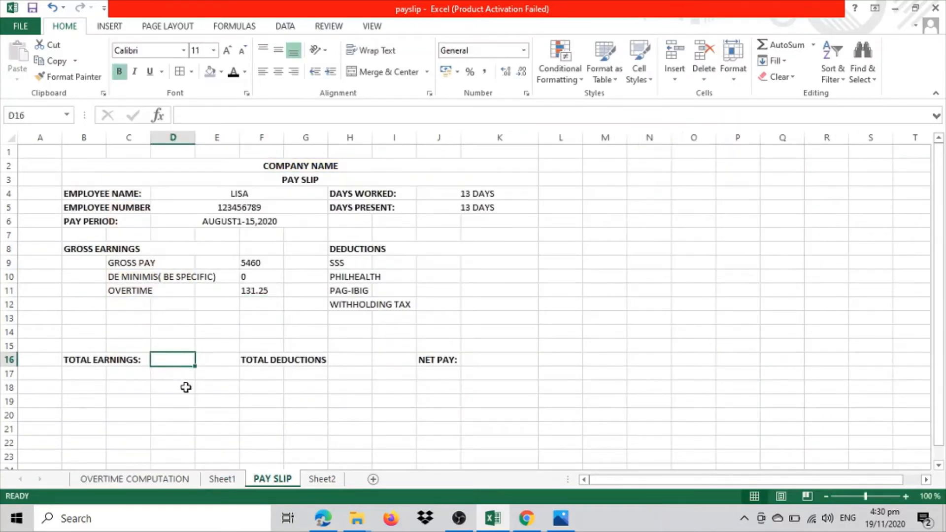
text(=)
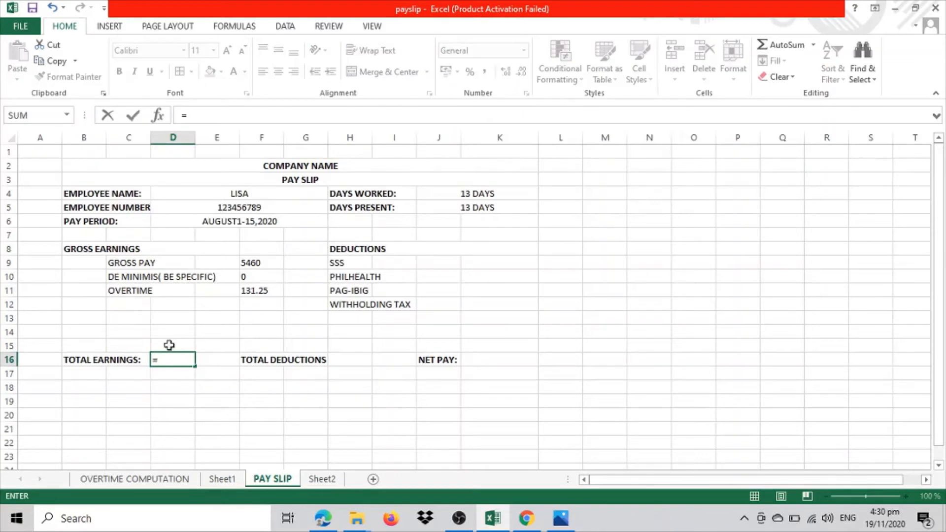
click(260, 262)
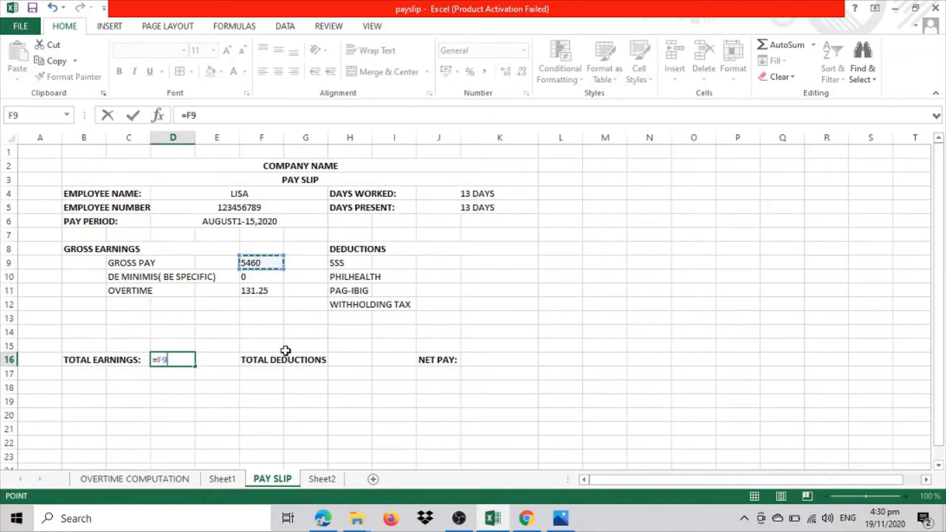
text(+)
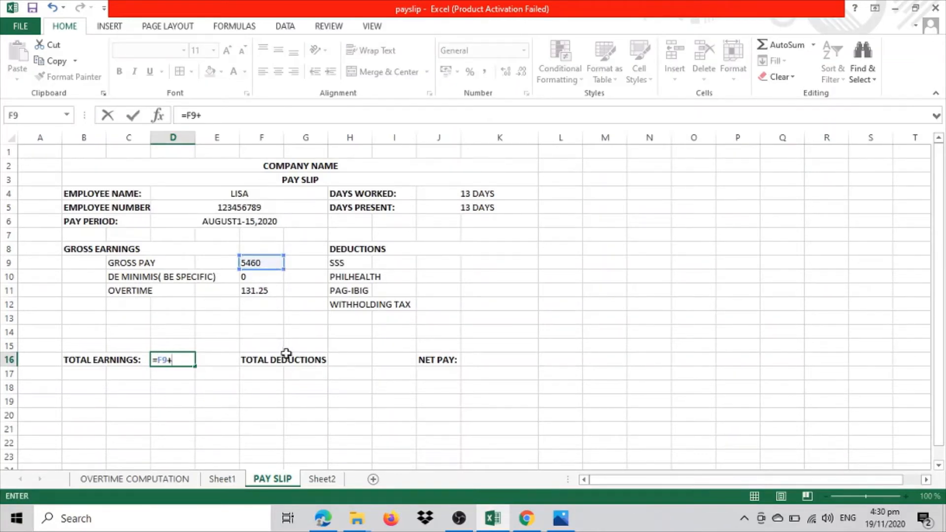
click(254, 291)
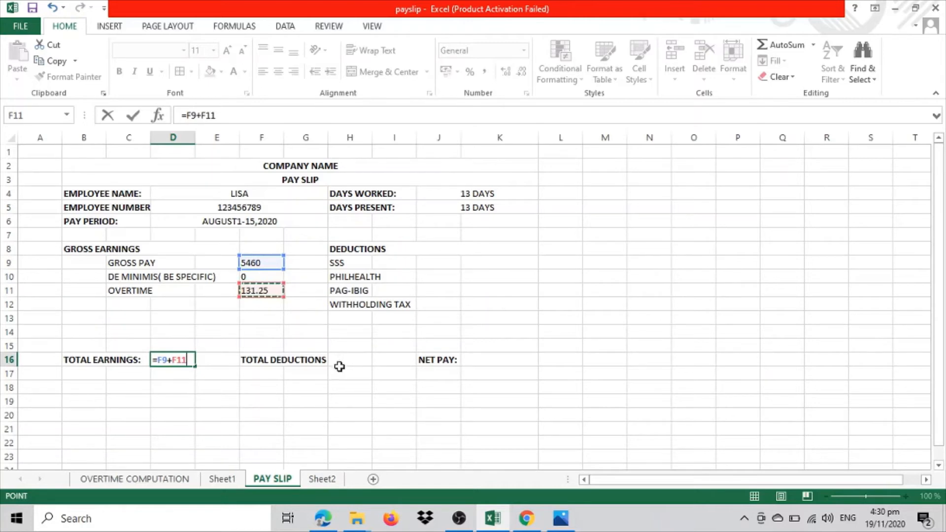
key(Return)
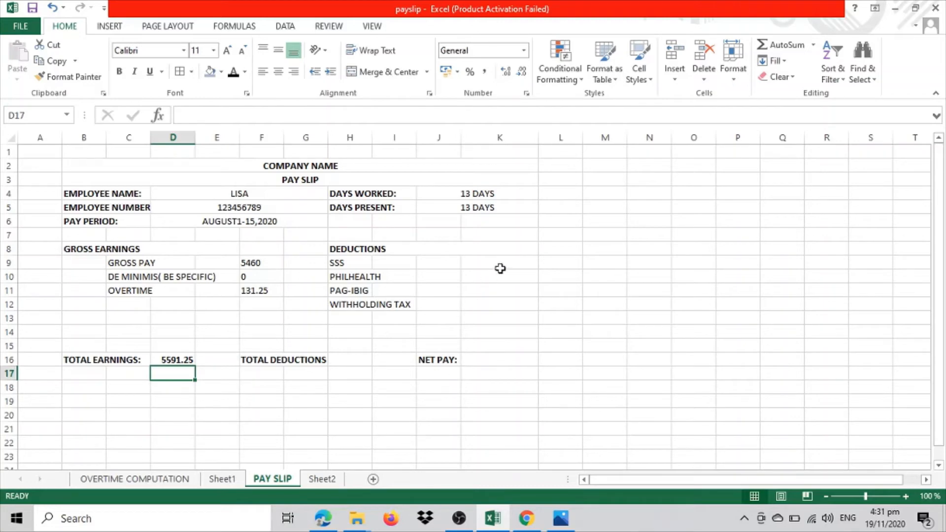
click(187, 362)
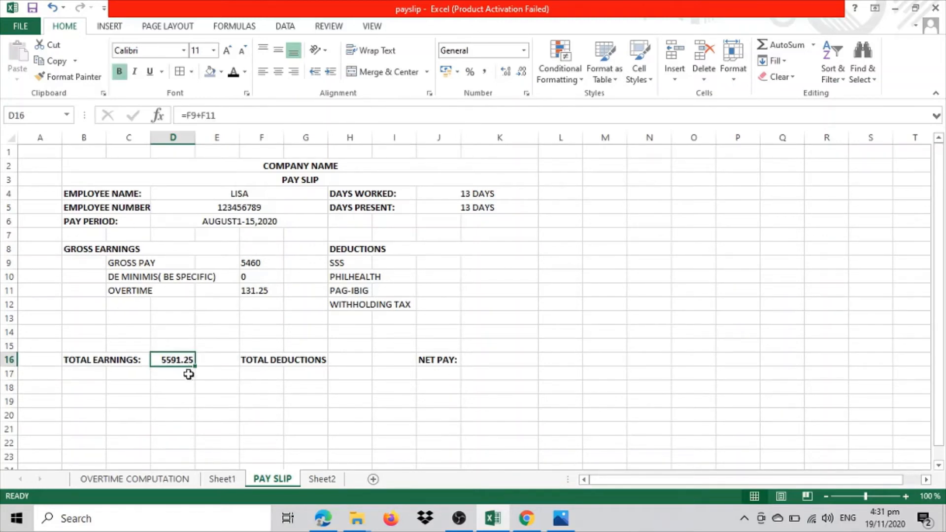
Step: Calculate the monthly basic salary in M9, beside the pay slip, with the formula =420*26
click(493, 264)
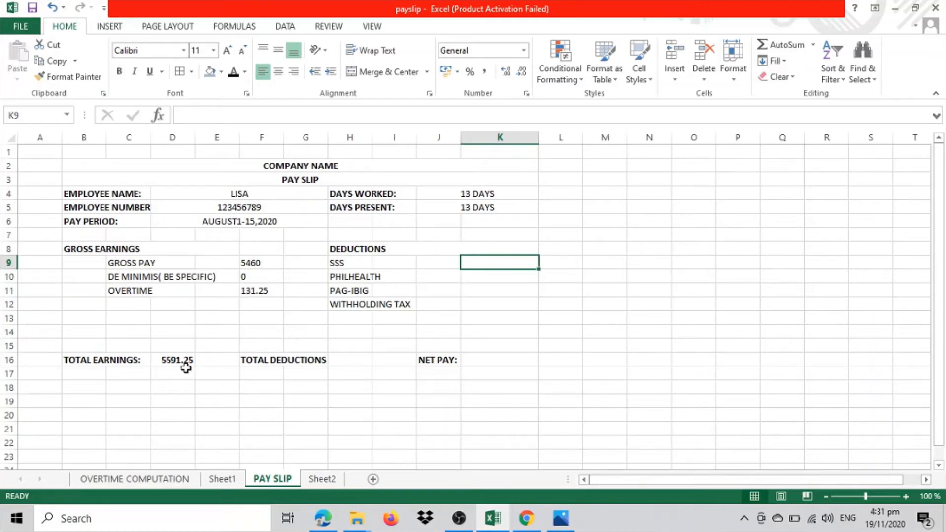
click(593, 266)
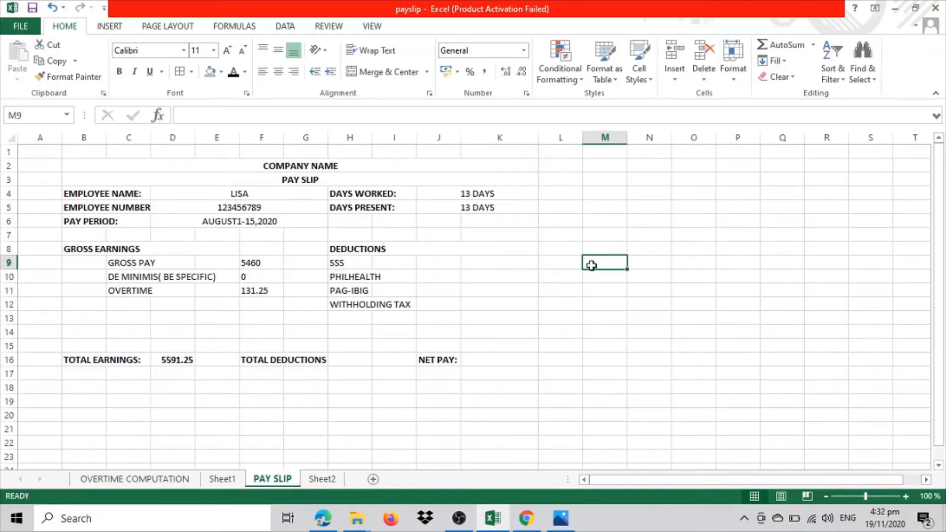
text(=4)
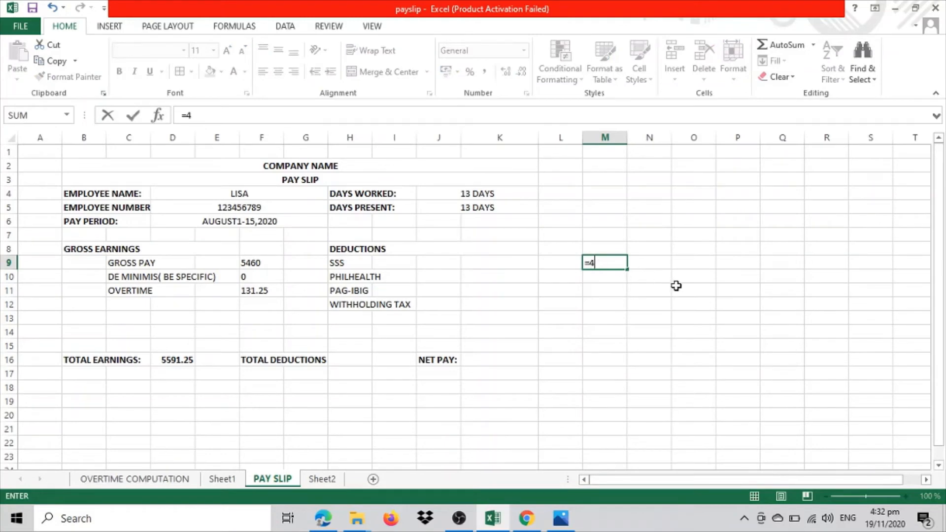
text(20*26)
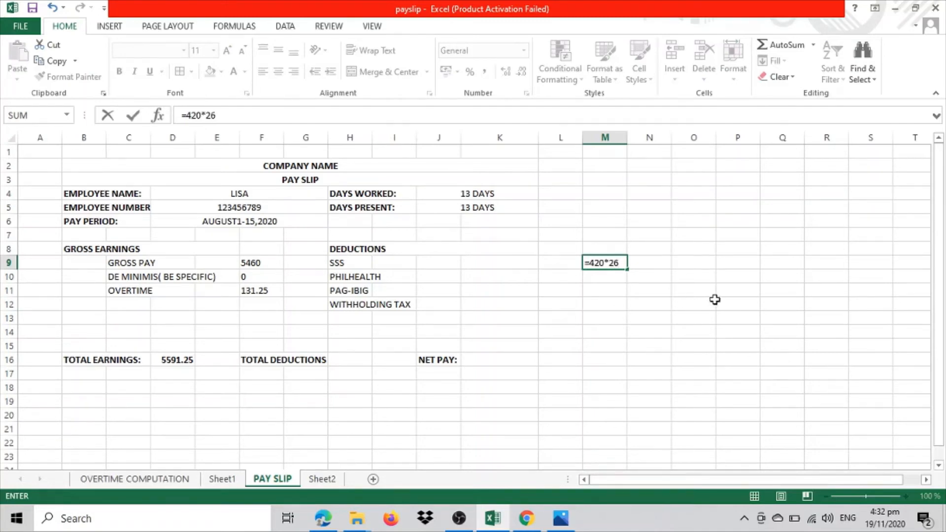
text(DAYS)
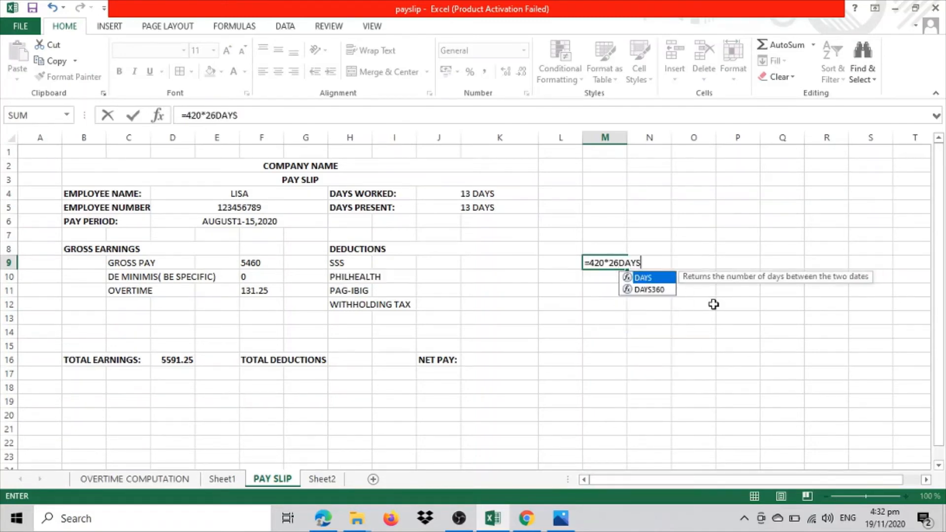
key(BackSpace)
key(BackSpace)
key(BackSpace)
key(BackSpace)
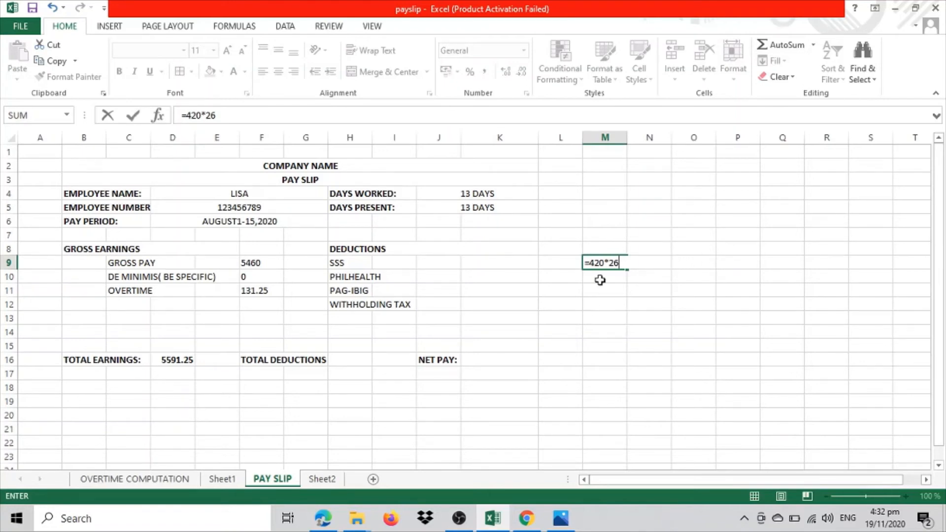
key(Return)
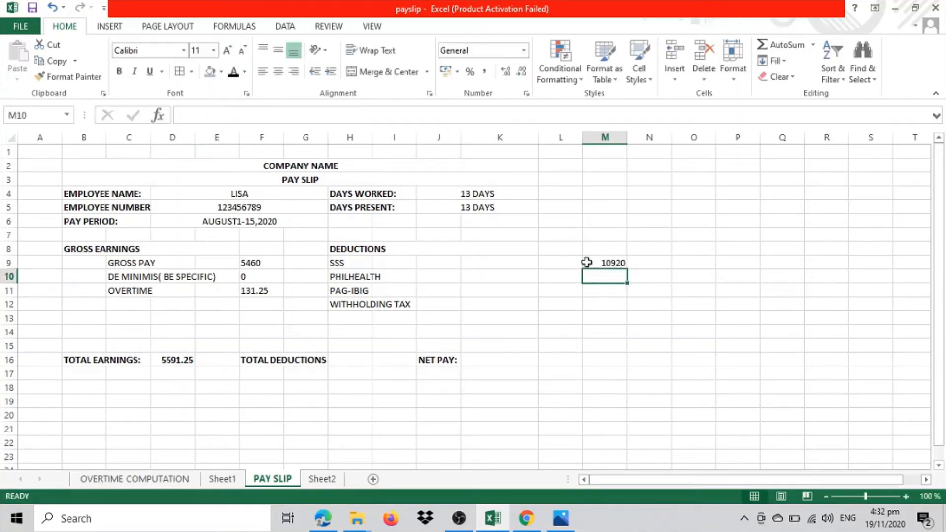
click(590, 263)
click(591, 279)
click(600, 264)
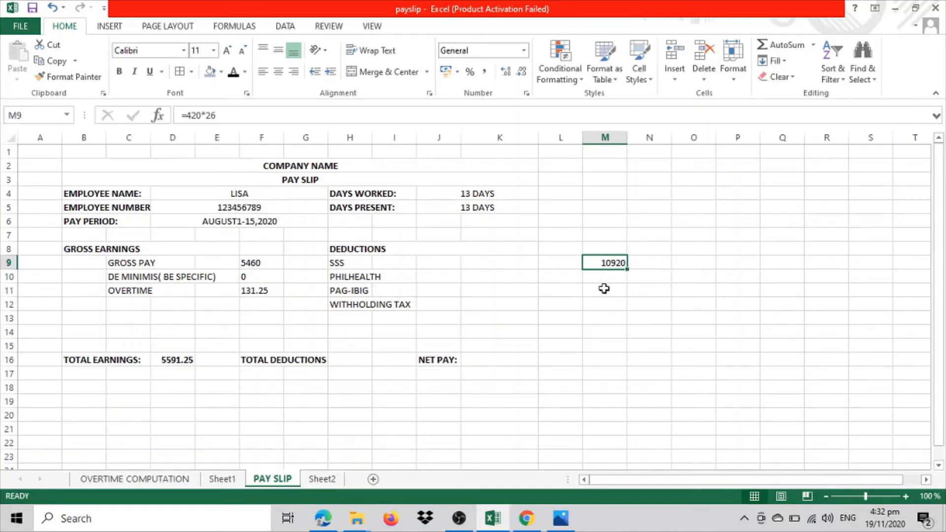
drag(683, 302, 660, 300)
click(612, 258)
Step: Look up the SSS employee share on Sheet2 and enter the SSS deduction in K9 of the pay slip as =440/2
click(321, 478)
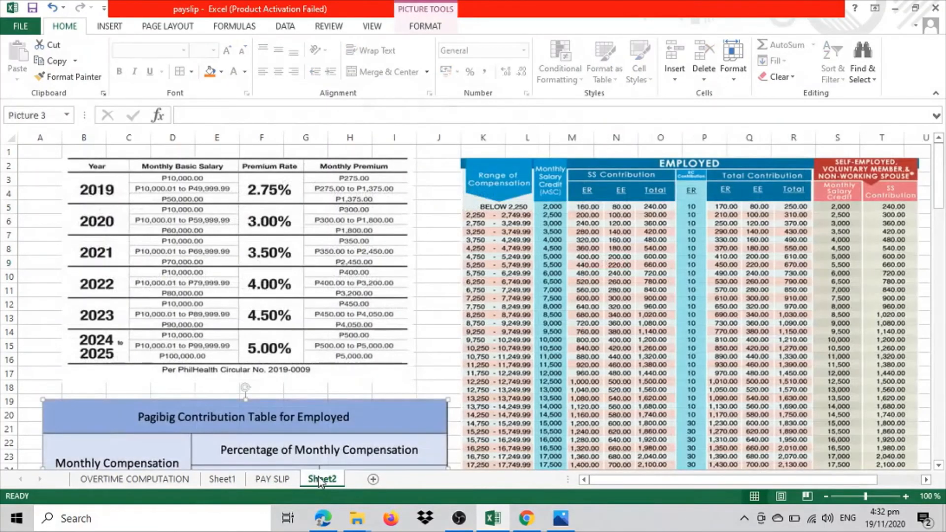
scroll(643, 258, down, 1)
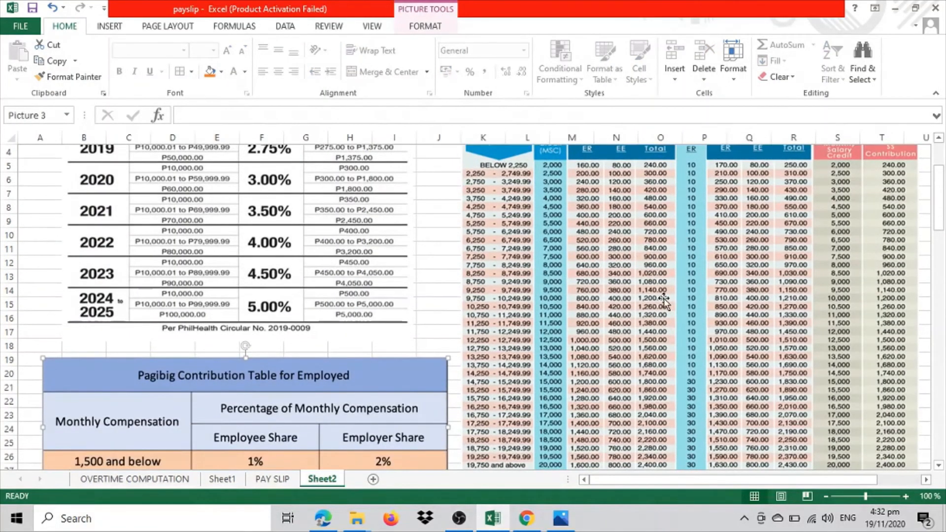
scroll(662, 295, down, 1)
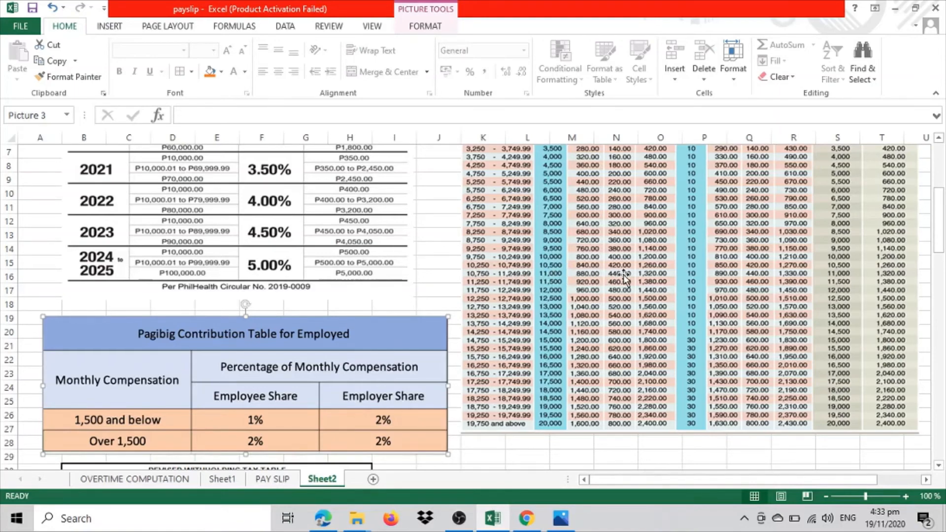
click(284, 481)
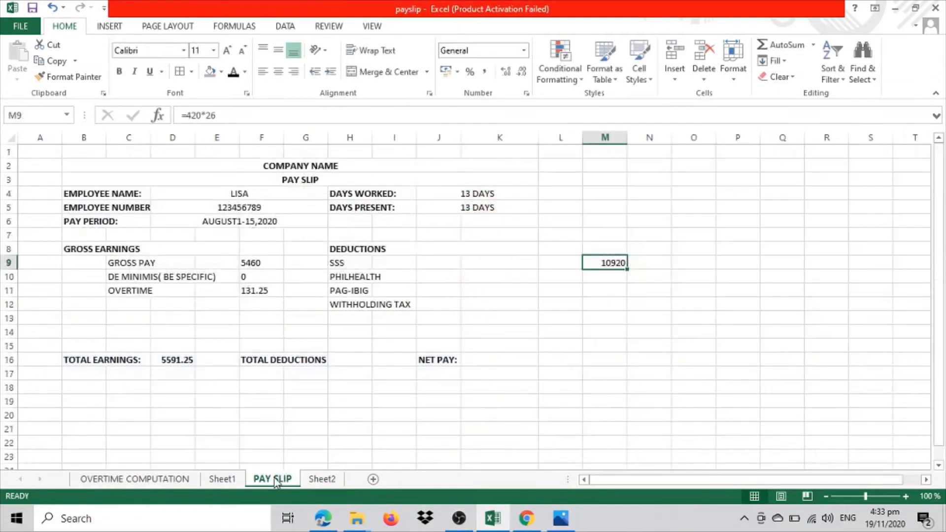
click(441, 263)
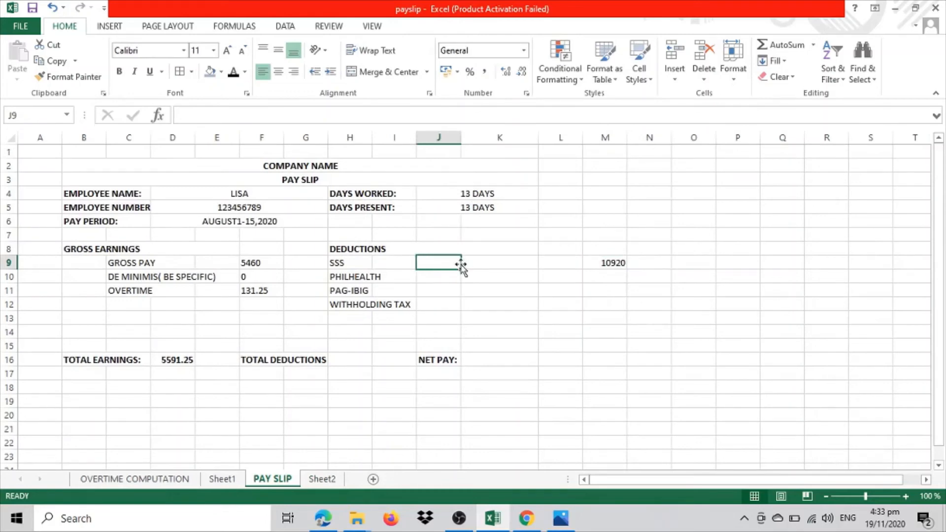
click(489, 261)
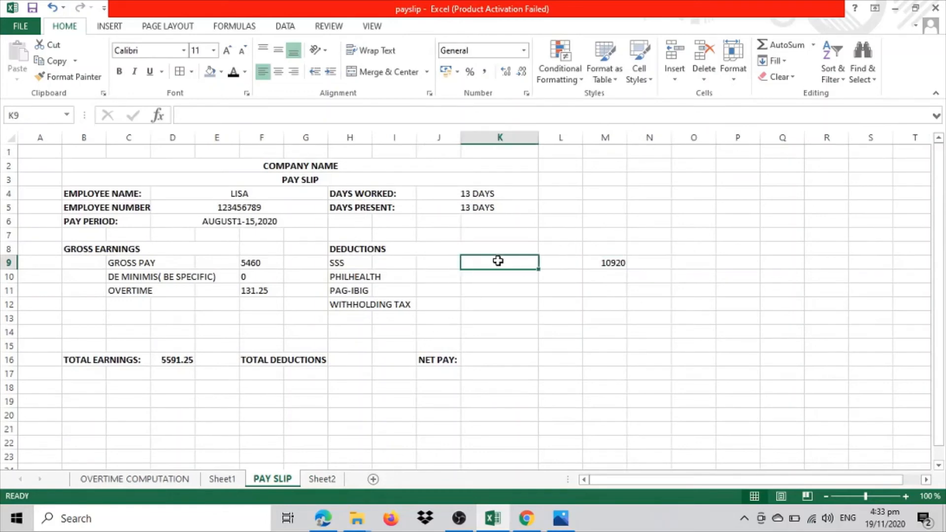
text(=440/2)
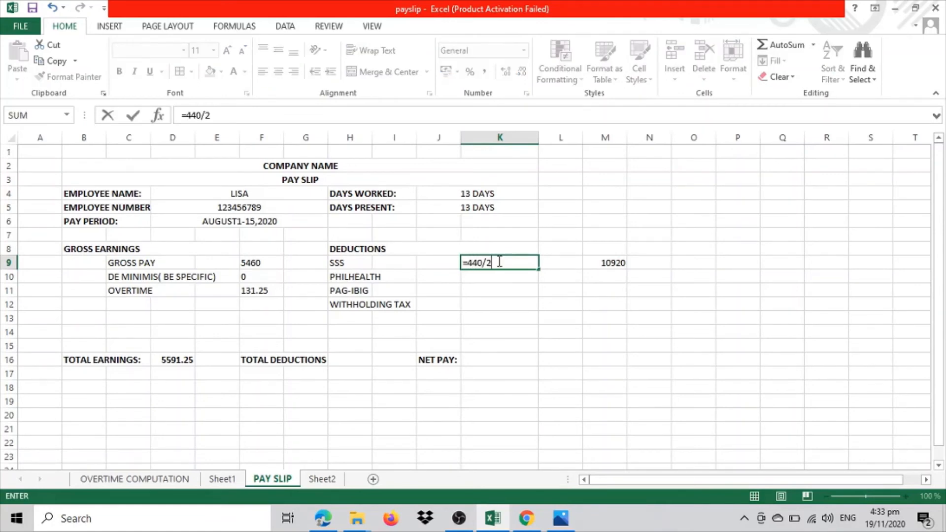
key(Return)
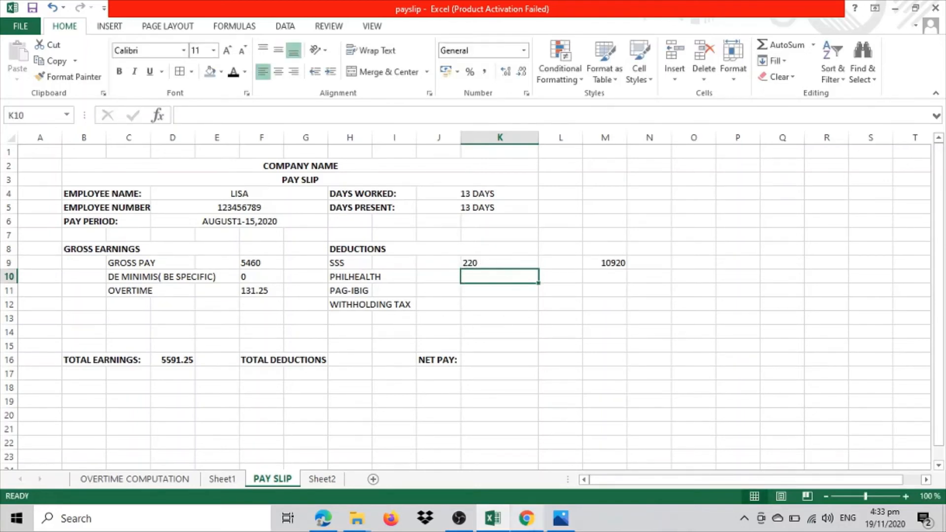
Step: Check the 2020 PhilHealth premium rate on Sheet2 and enter the PhilHealth deduction in K10 of the pay slip as =10920*.03
click(490, 525)
click(490, 525)
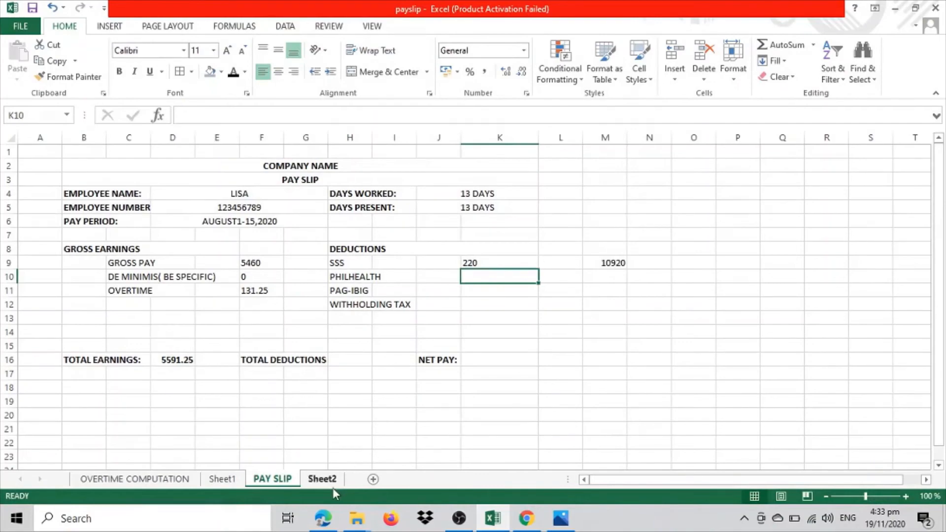
click(324, 478)
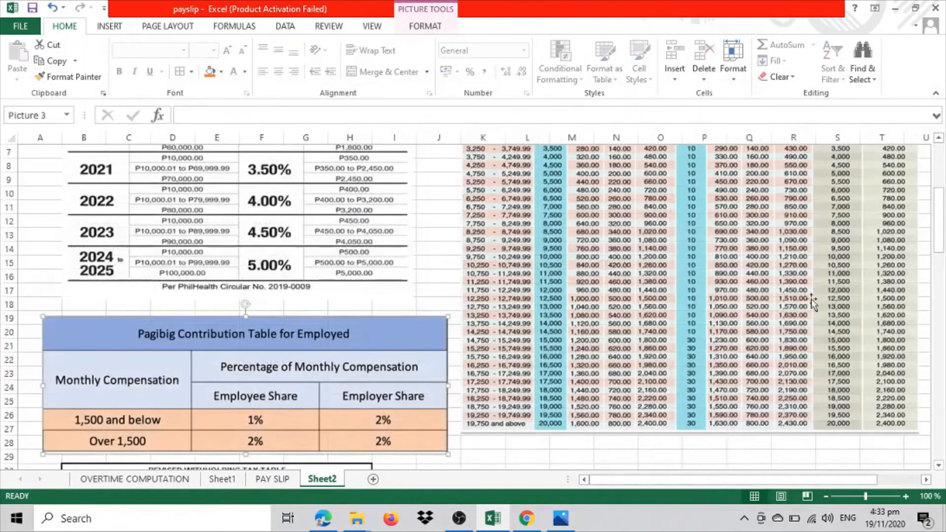
scroll(327, 315, up, 2)
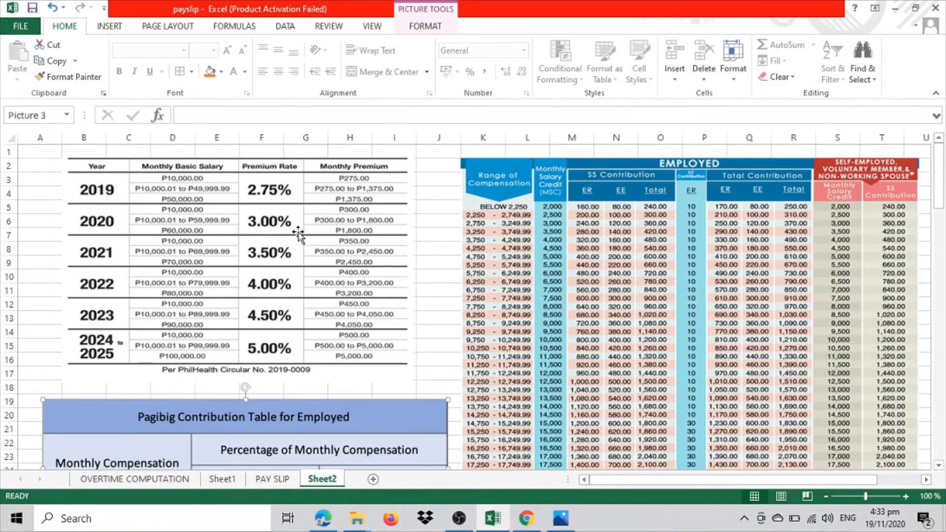
click(271, 479)
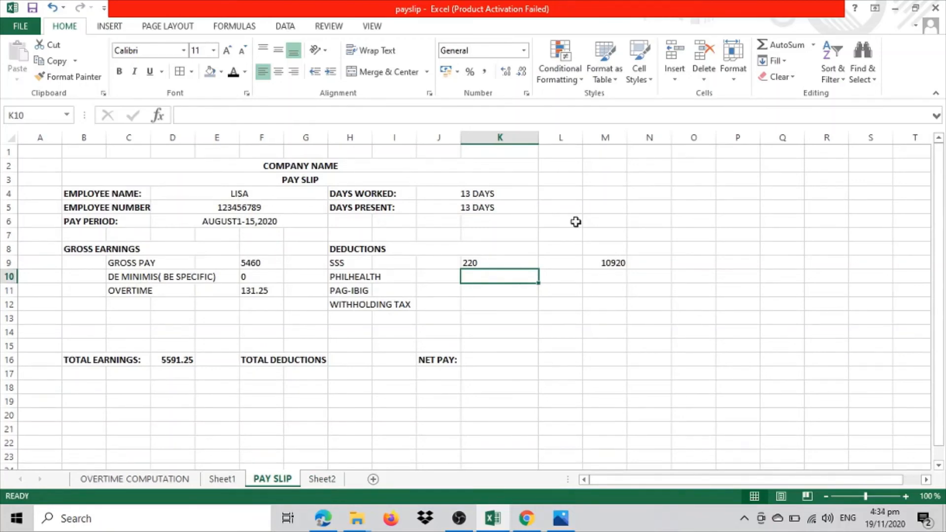
text(=)
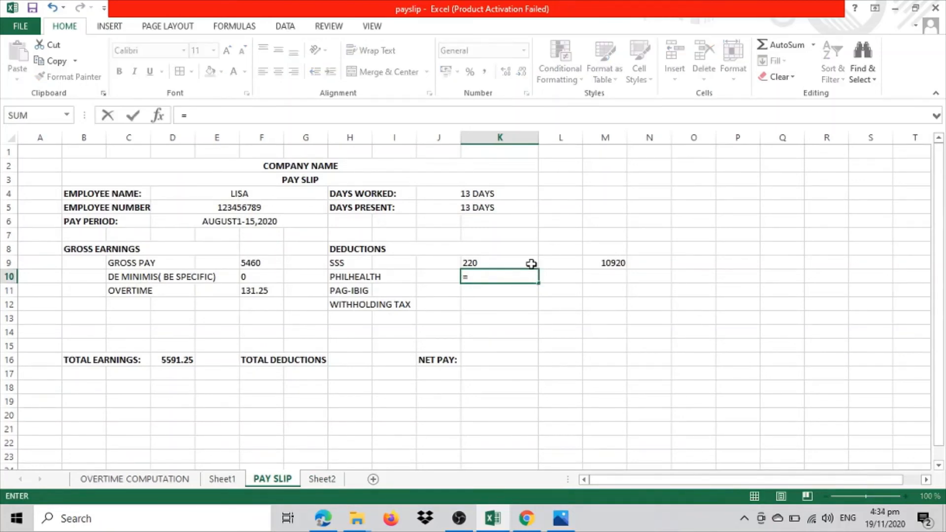
text(10920*.03)
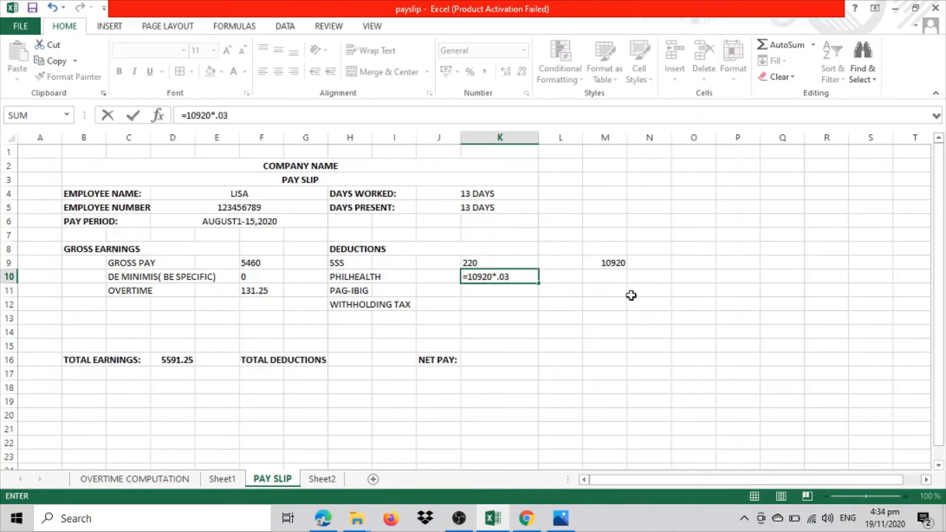
key(Return)
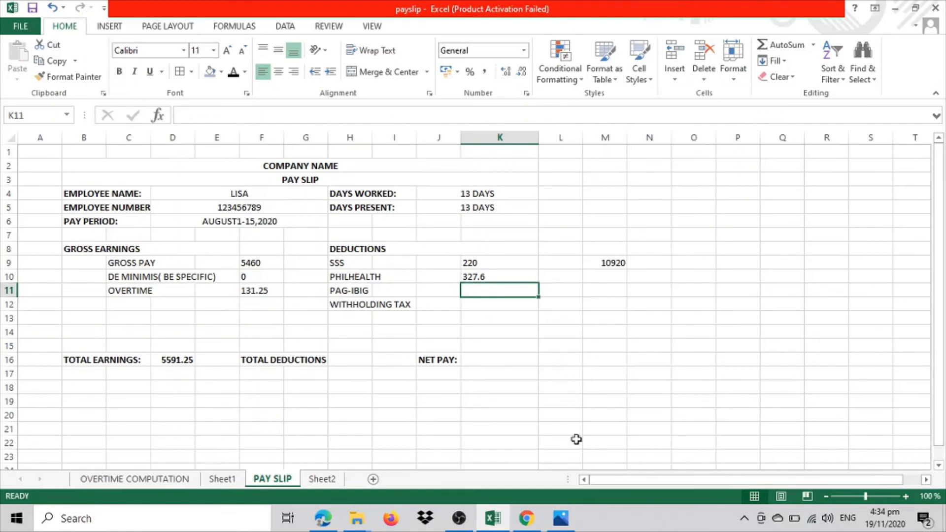
Step: Look up the Pag-IBIG employee share for monthly compensation over 1,500 in the contribution table on Sheet2
click(323, 479)
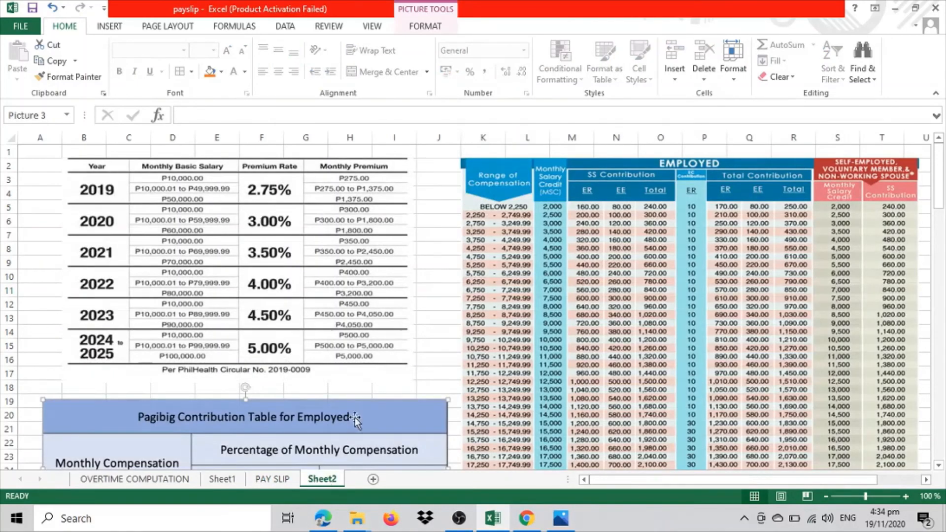
scroll(481, 350, down, 2)
scroll(546, 355, down, 4)
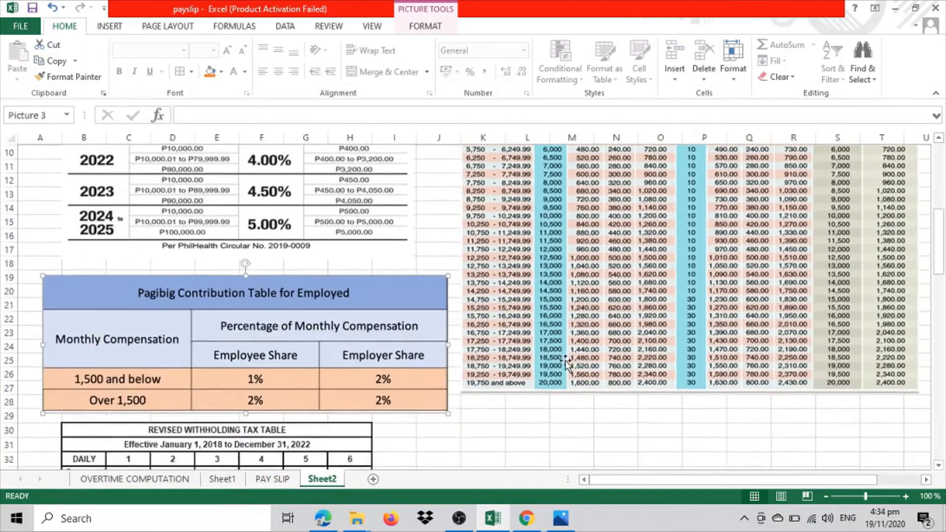
scroll(566, 364, up, 1)
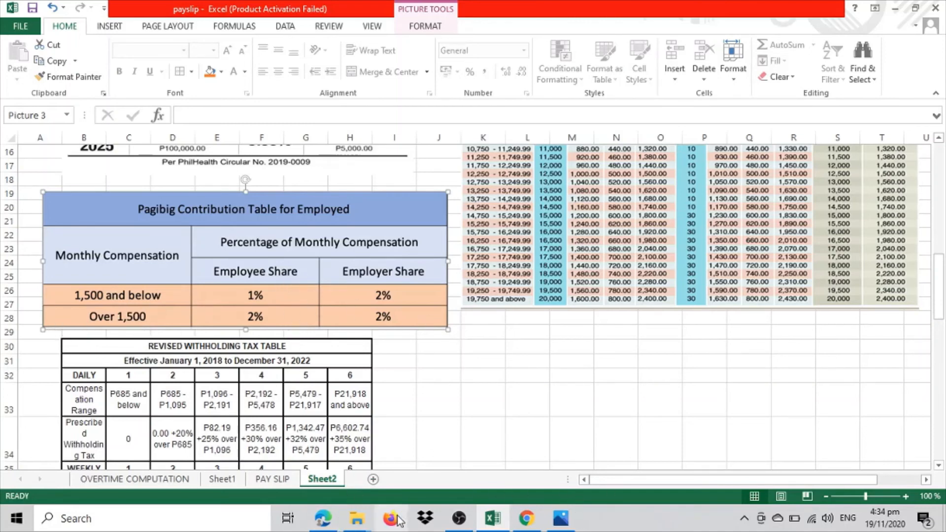
mouse_move(496, 528)
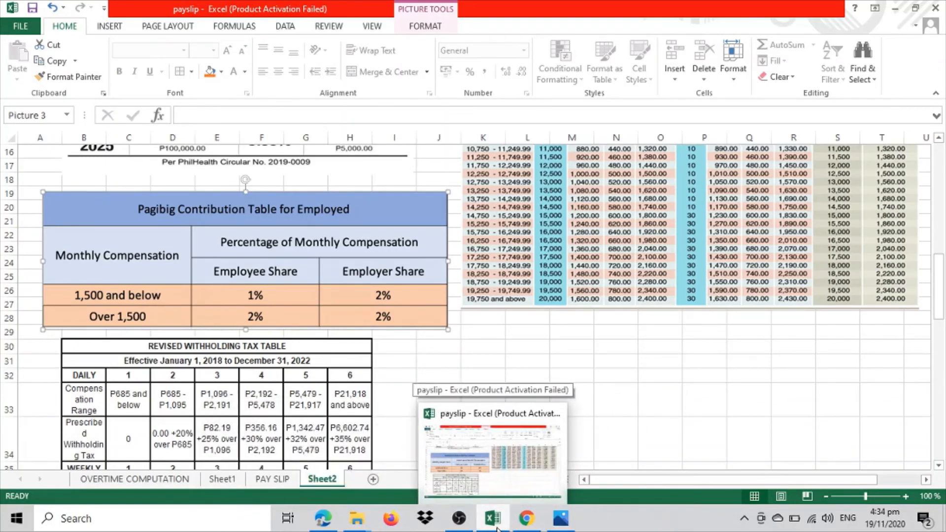
click(524, 476)
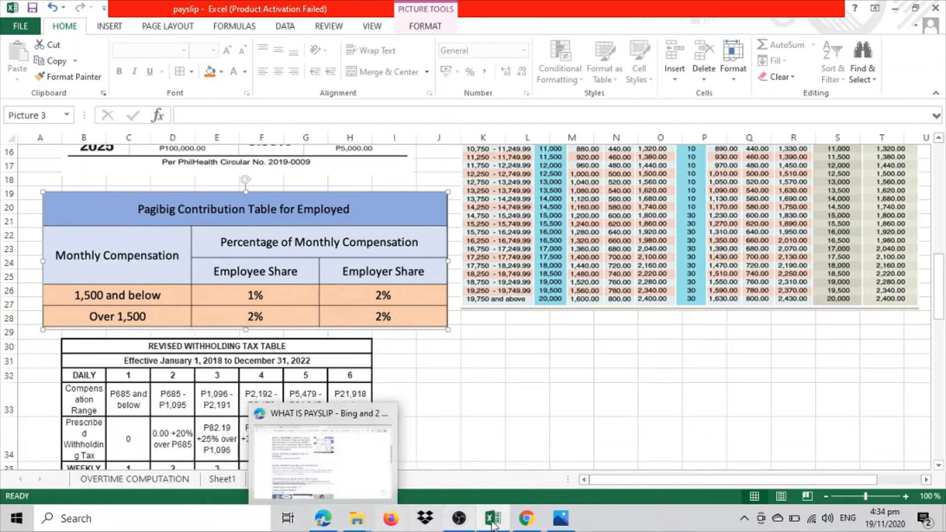
mouse_move(526, 526)
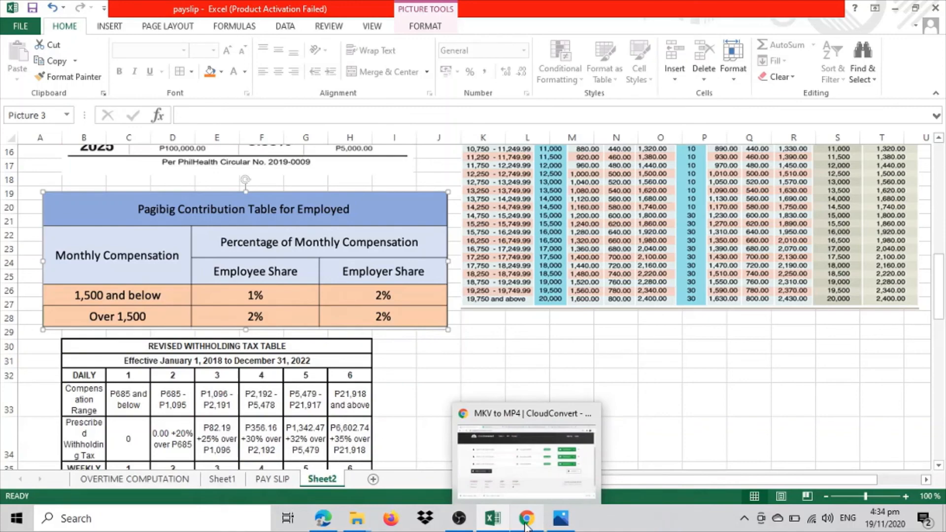
click(547, 491)
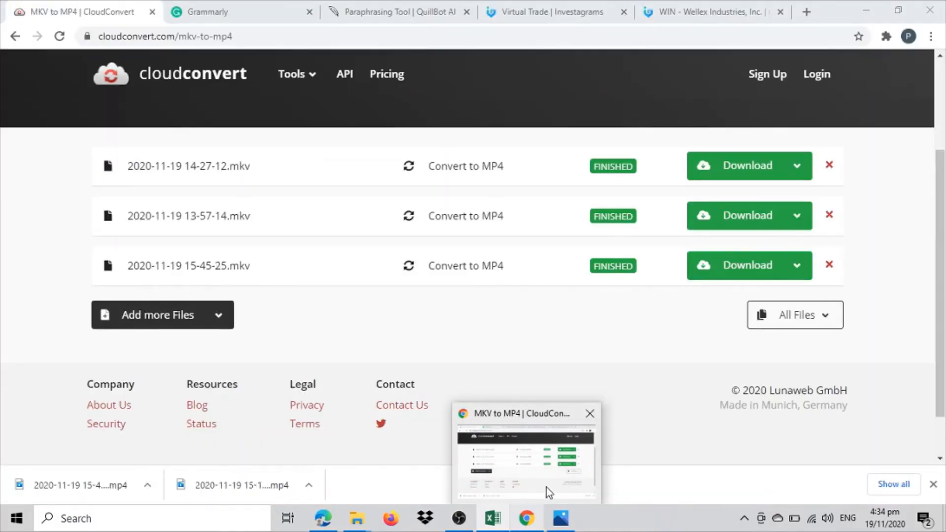
click(492, 518)
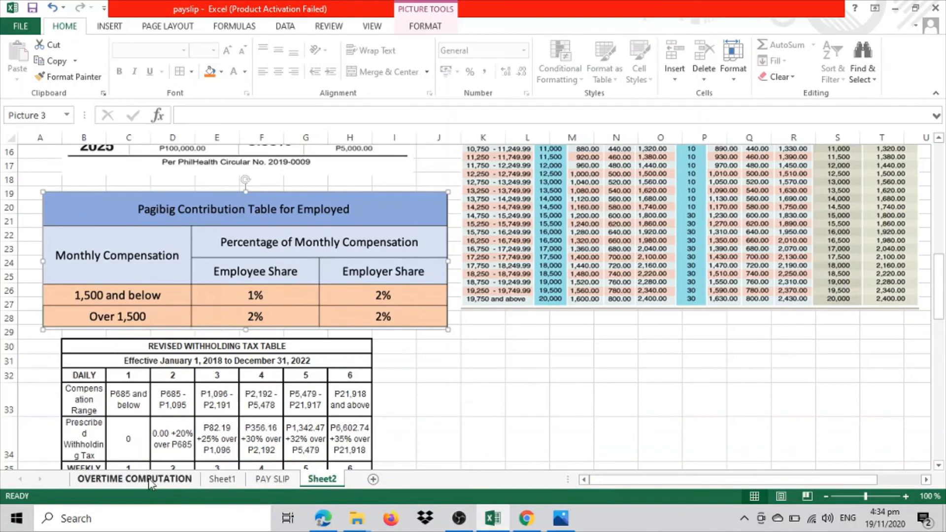
Step: Return to the PAY SLIP sheet and enter the Pag-IBIG deduction in K11 as =5000*.02
click(254, 480)
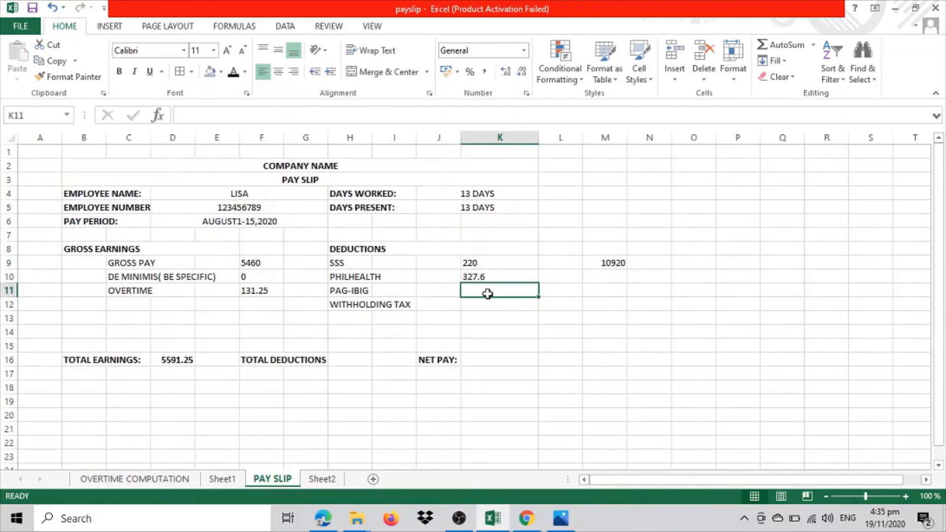
text(=5000*.02)
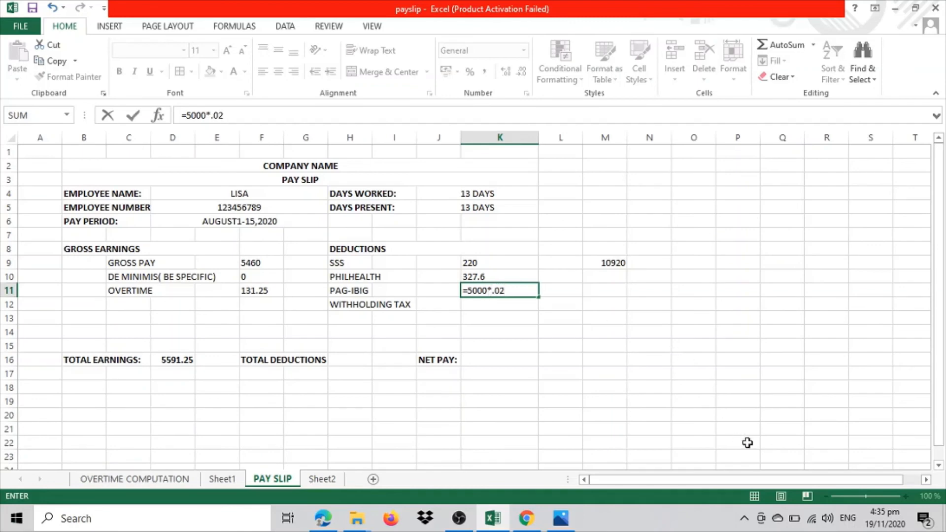
key(Return)
click(501, 291)
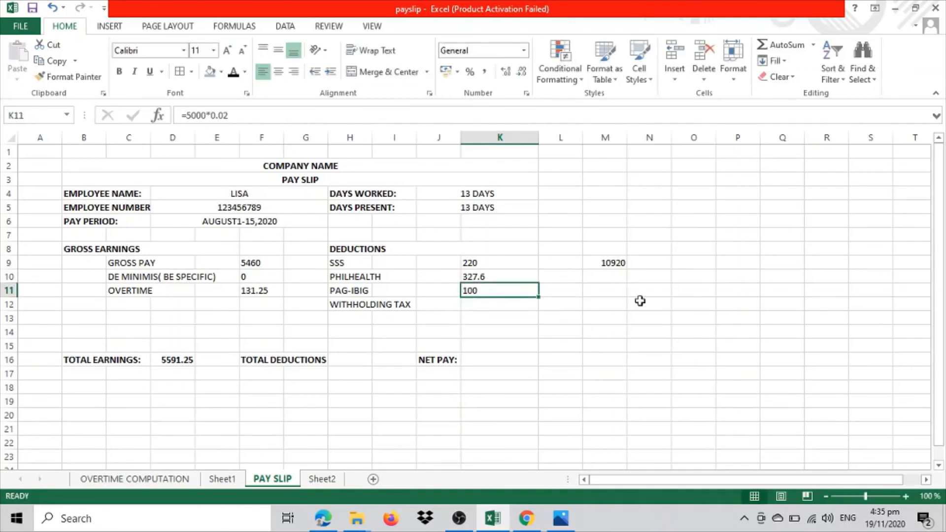
click(746, 335)
click(481, 301)
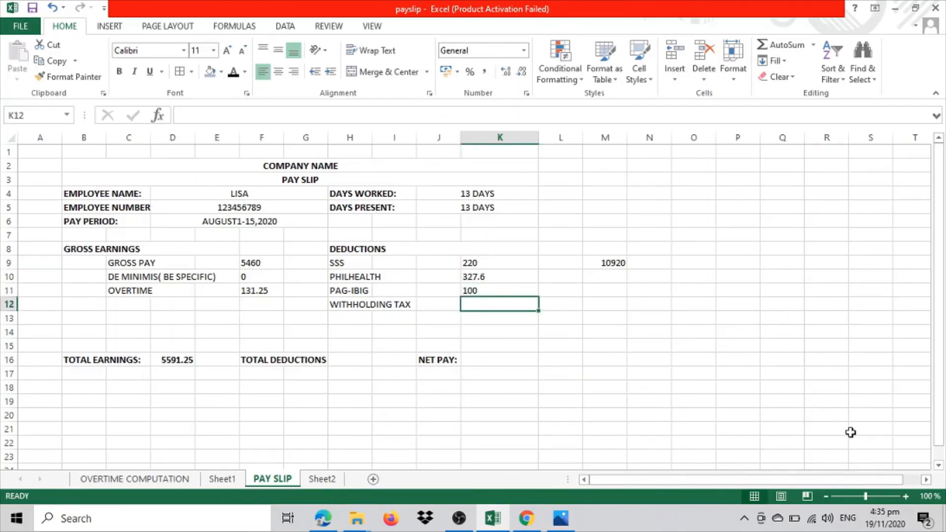
Step: Edit the Pag-IBIG formula in K11 to =(5000*0.02)/2 and enter 0 as the withholding tax in K12
click(481, 287)
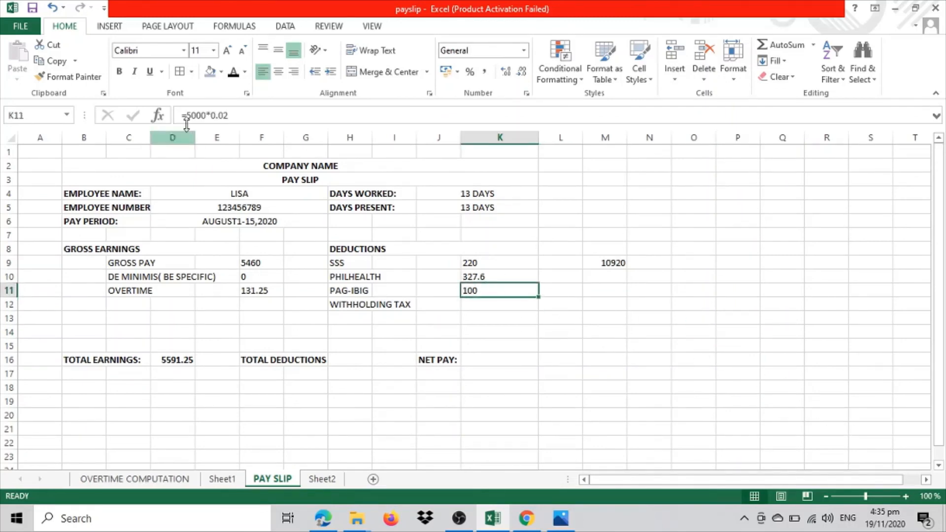
click(239, 117)
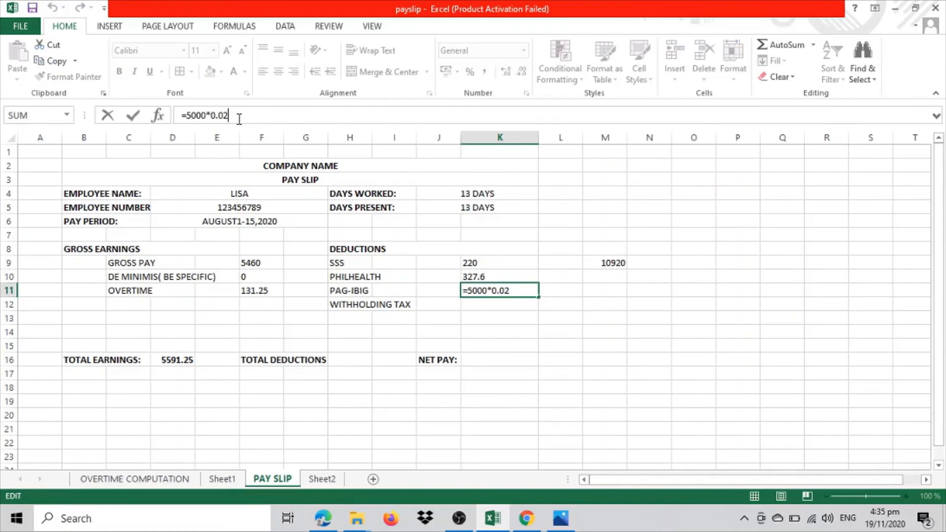
text())
click(186, 114)
text(()
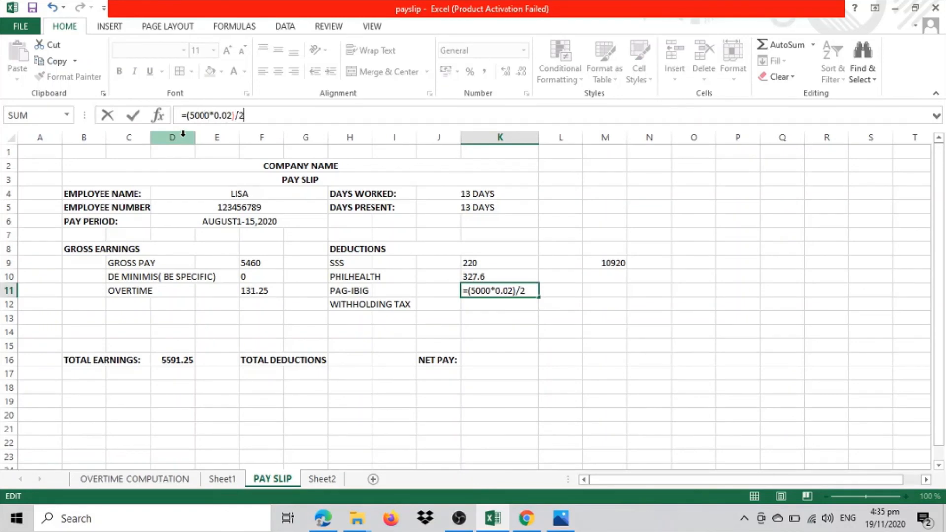
key(Return)
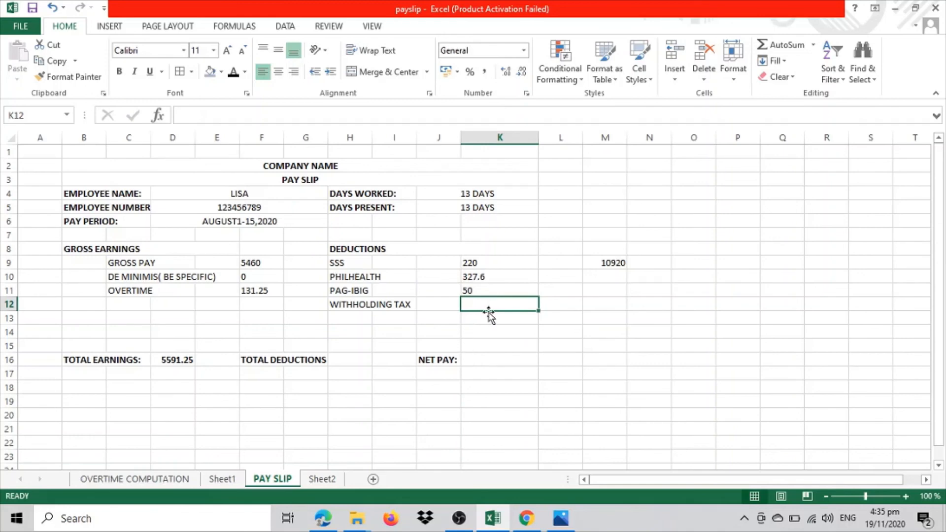
text(0)
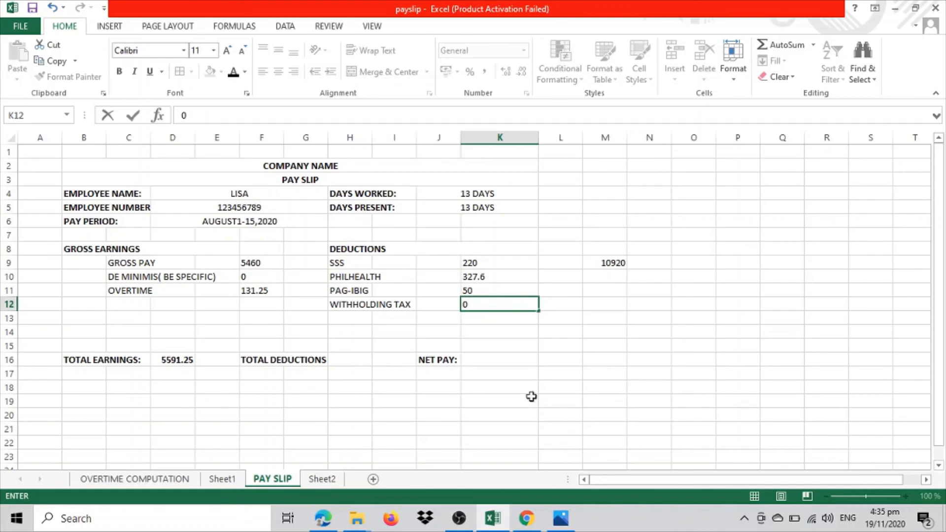
click(516, 378)
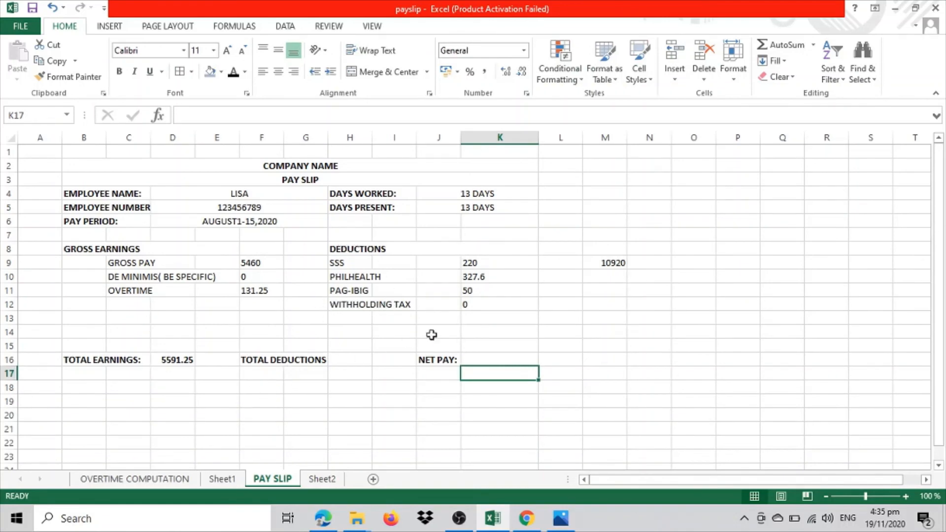
Step: Compute the total deductions in H16 with the formula =SUM(K9:K12)
click(349, 360)
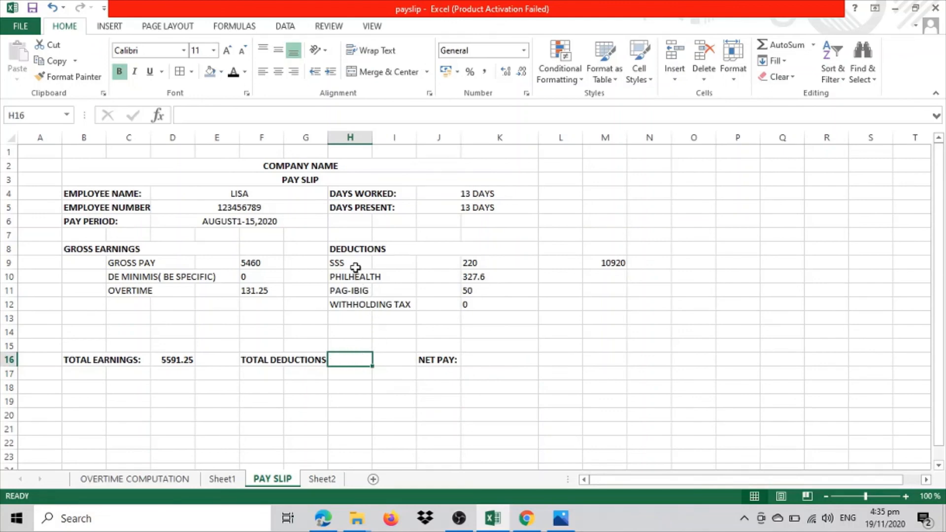
text(=)
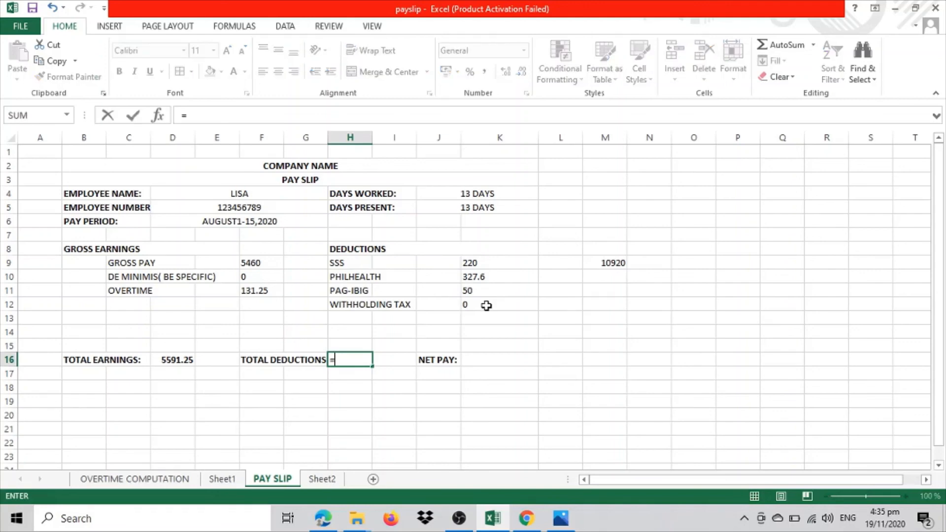
text(S)
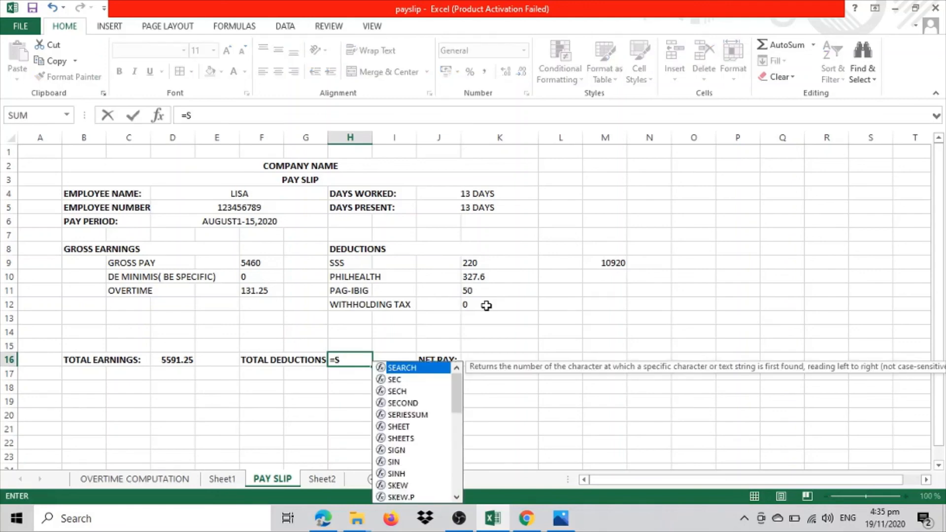
text(UM)
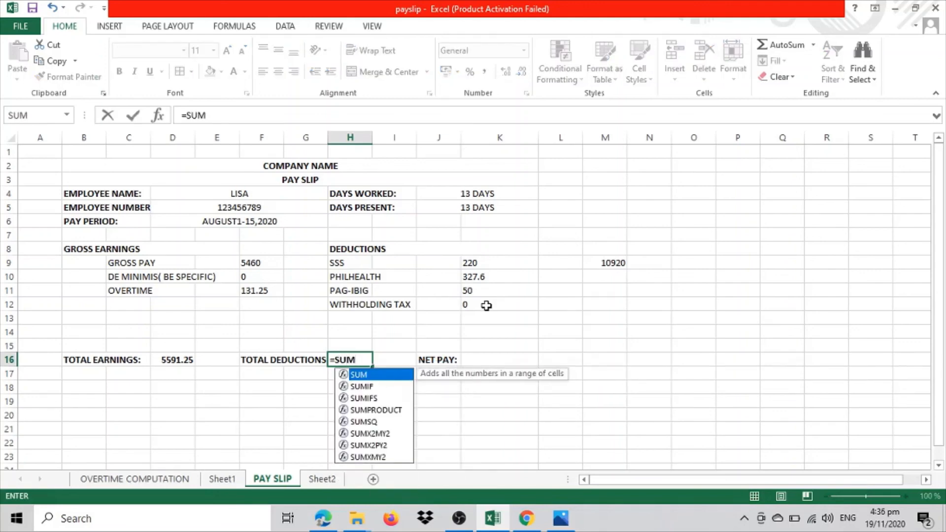
text(()
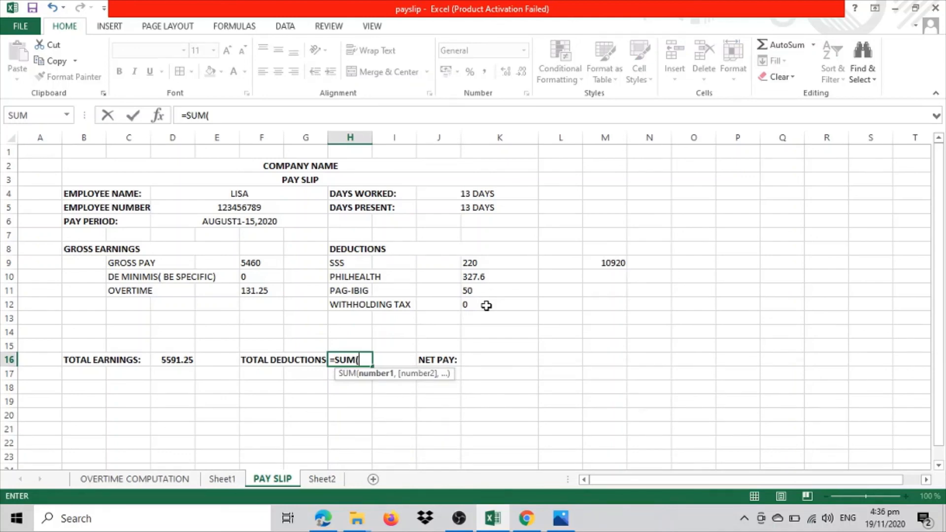
drag(478, 259, 475, 305)
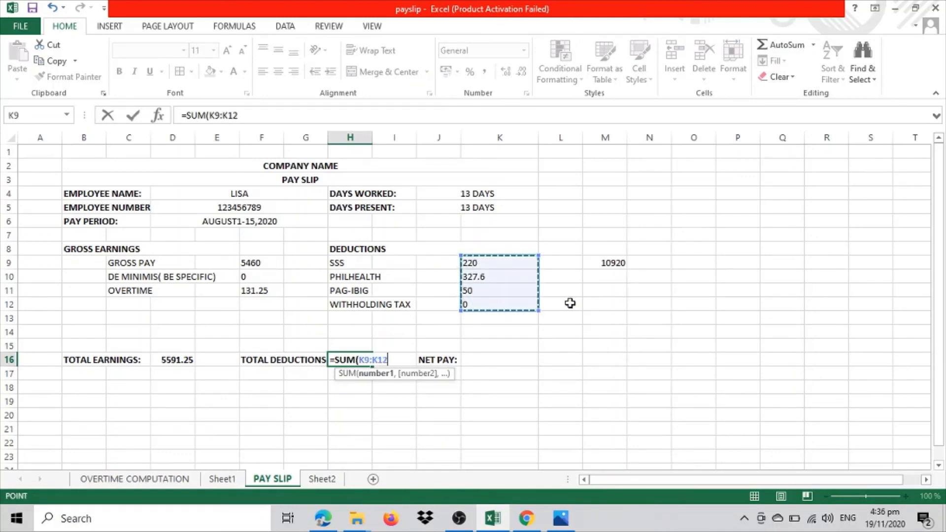
text())
key(Return)
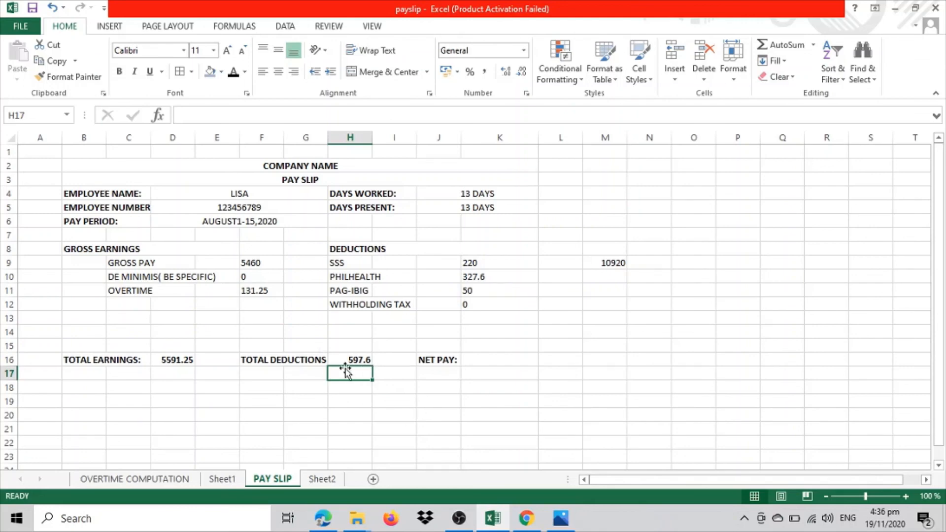
Step: Compute the net pay in K16 by subtracting total deductions from total earnings with the formula =D16-H16
click(489, 360)
text(=)
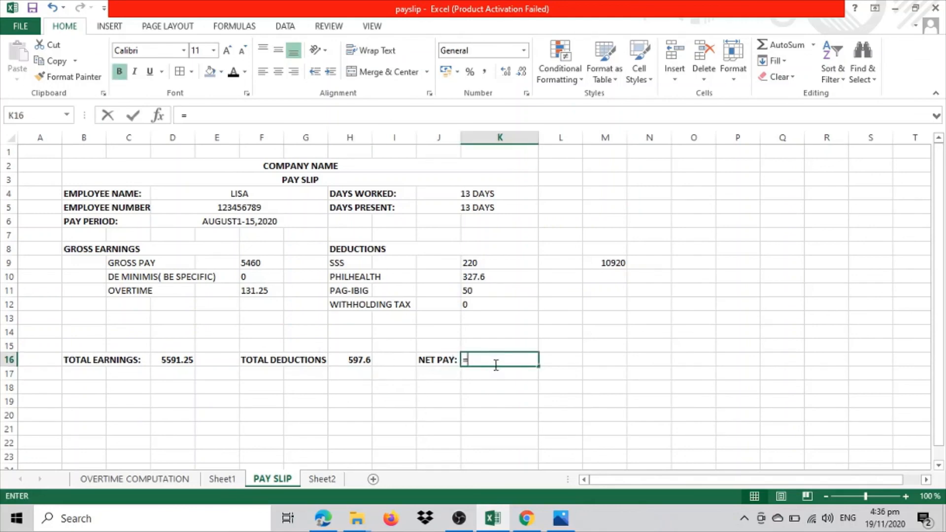
click(182, 359)
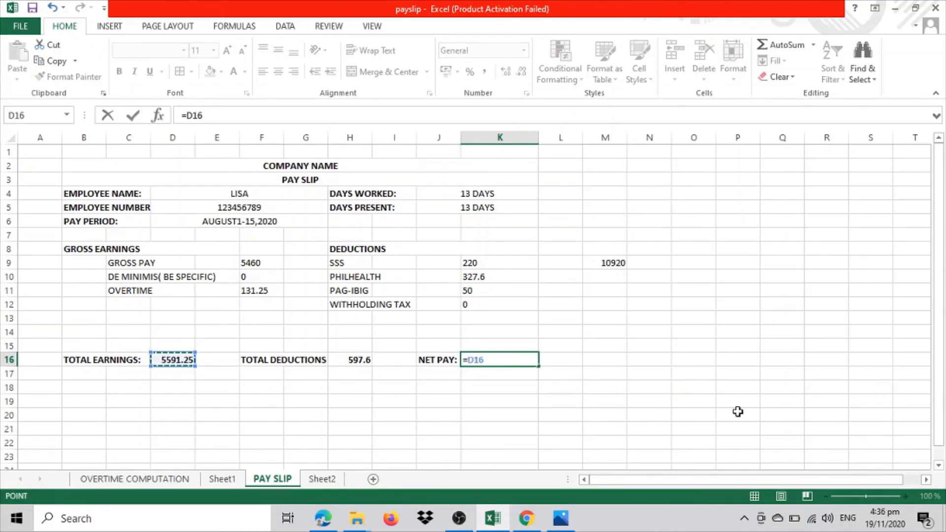
text(-)
click(350, 360)
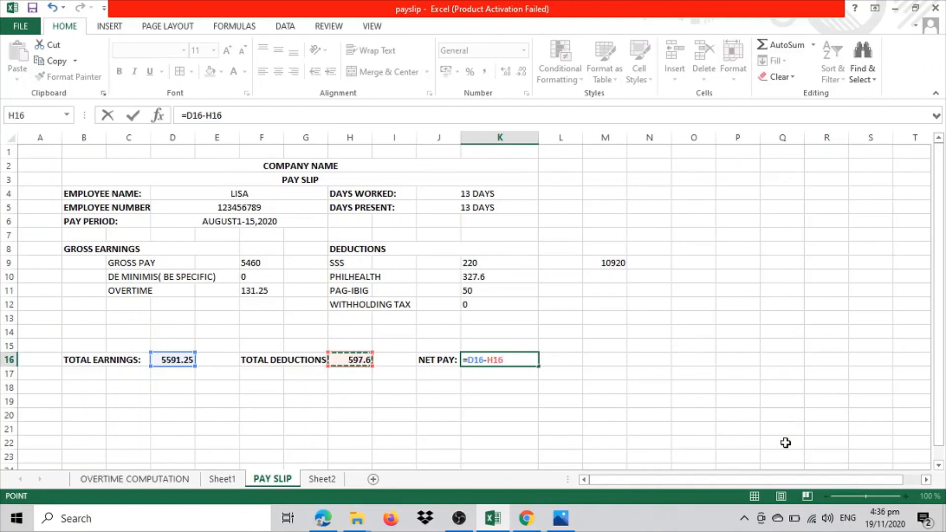
key(Return)
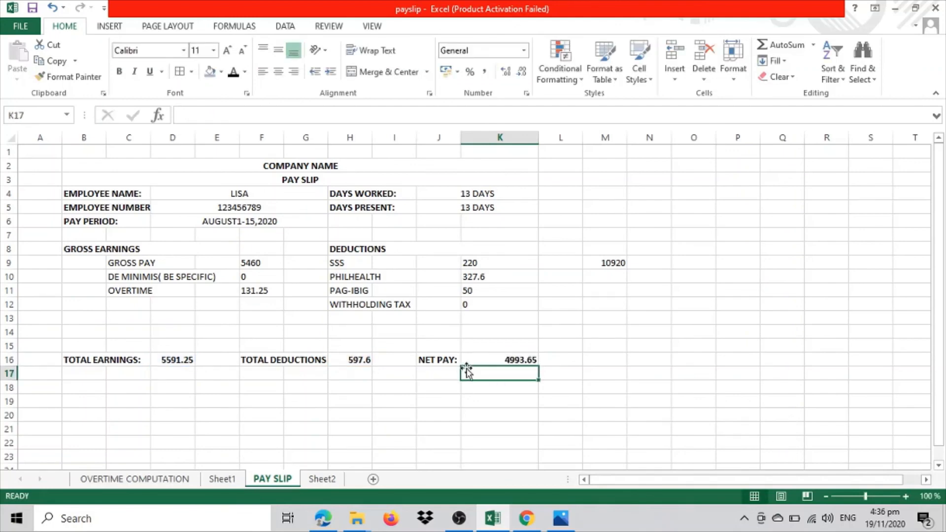
click(488, 359)
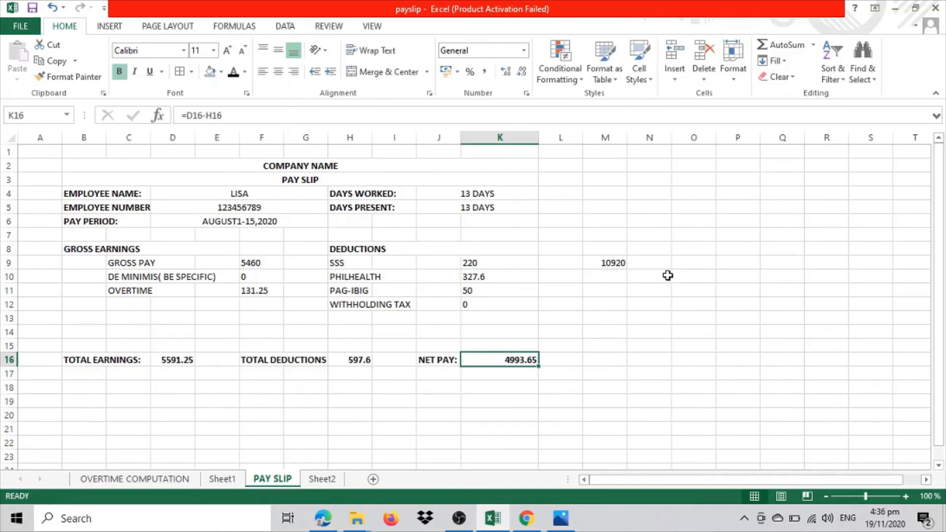
Step: Clear the monthly basic salary calculation from M9 beside the pay slip
click(619, 262)
key(BackSpace)
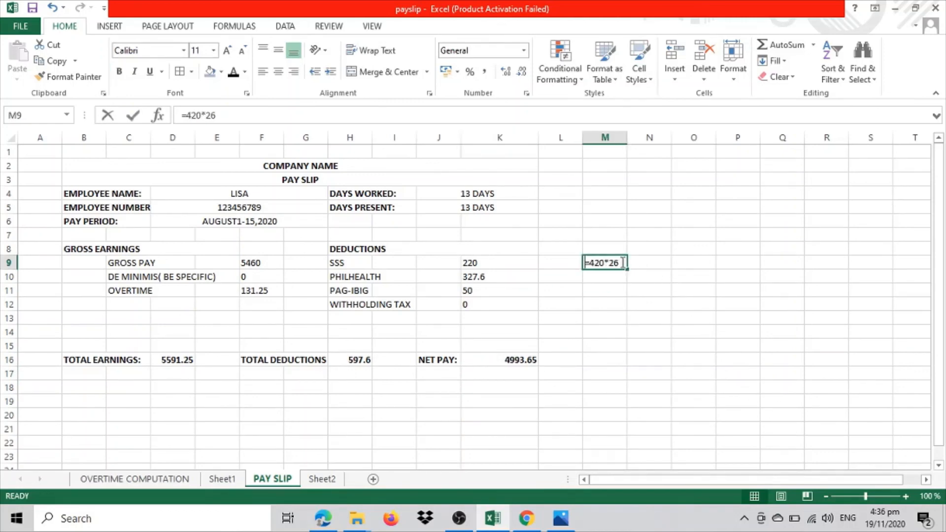
click(657, 351)
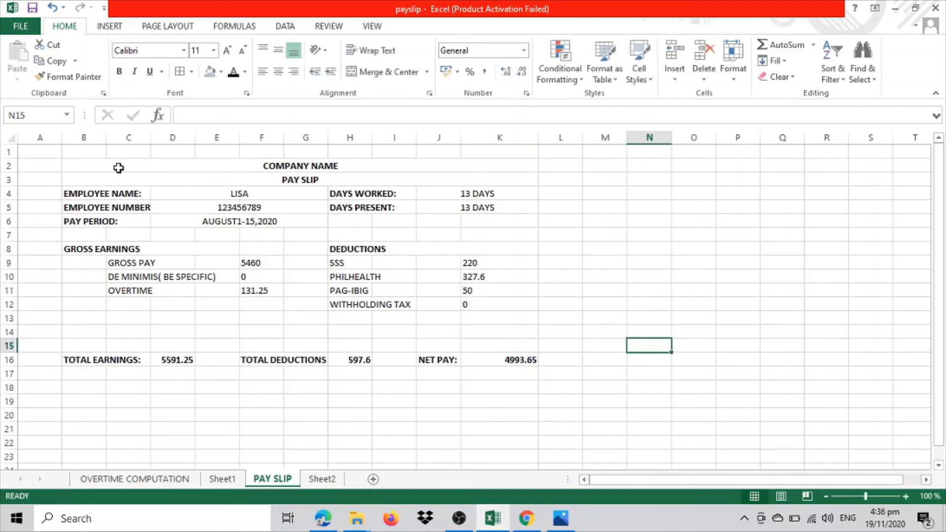
drag(108, 168, 249, 267)
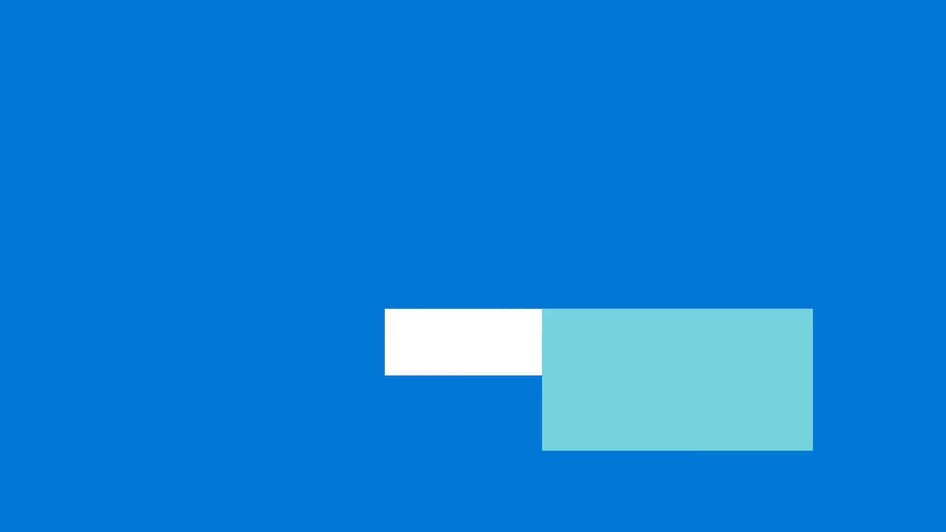